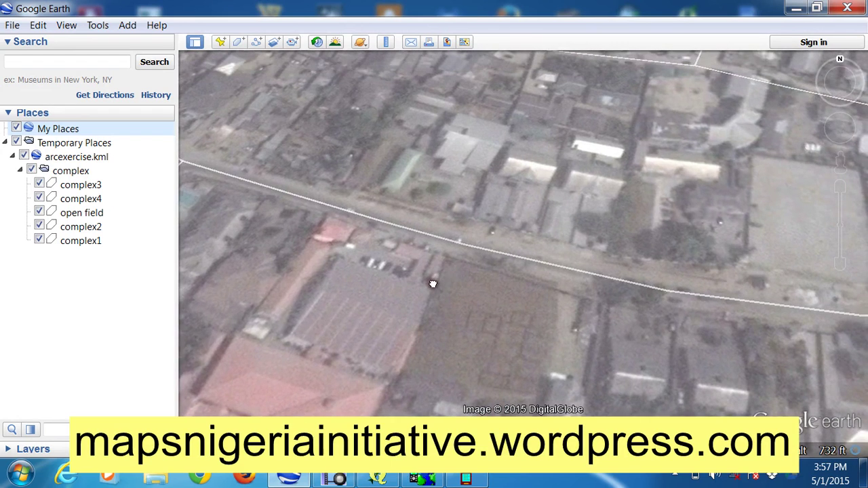
pyautogui.moveTo(324, 157); pyautogui.dragTo(413, 136)
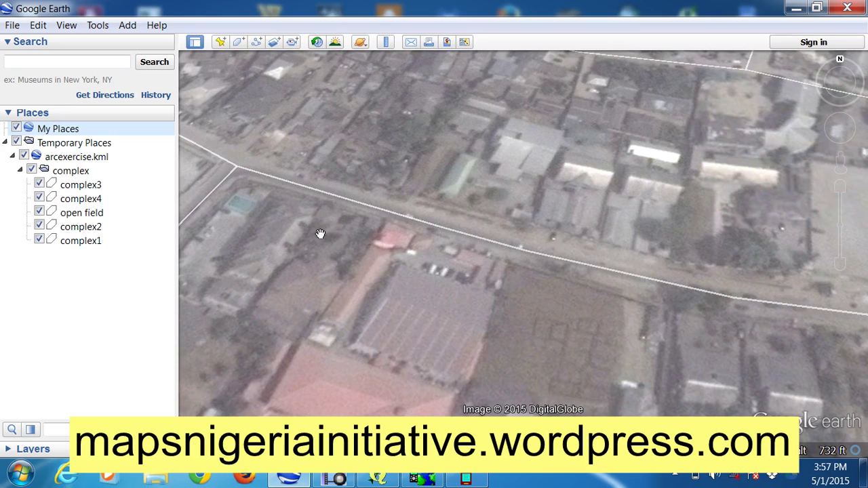
pyautogui.moveTo(353, 239); pyautogui.dragTo(304, 240)
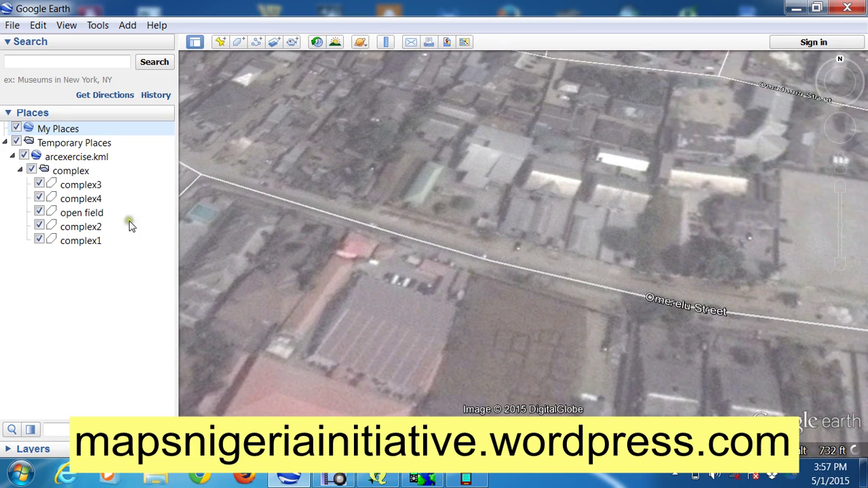
pyautogui.moveTo(518, 236); pyautogui.dragTo(418, 221)
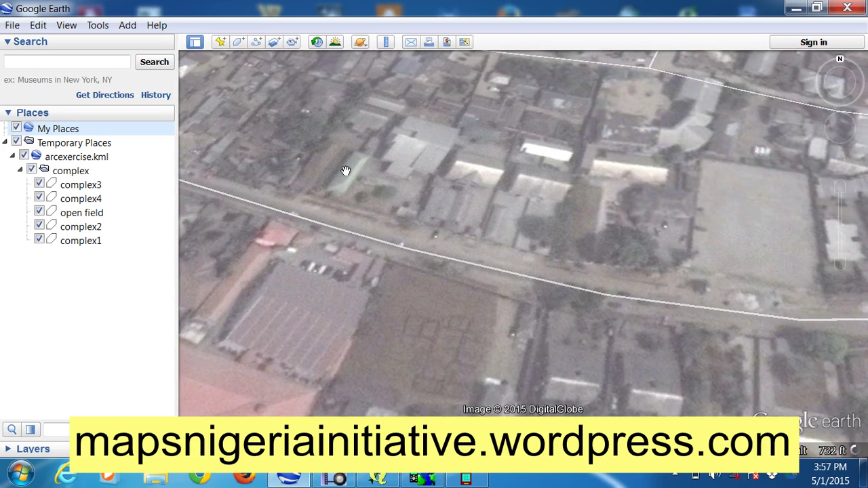
pyautogui.moveTo(349, 171); pyautogui.dragTo(416, 270)
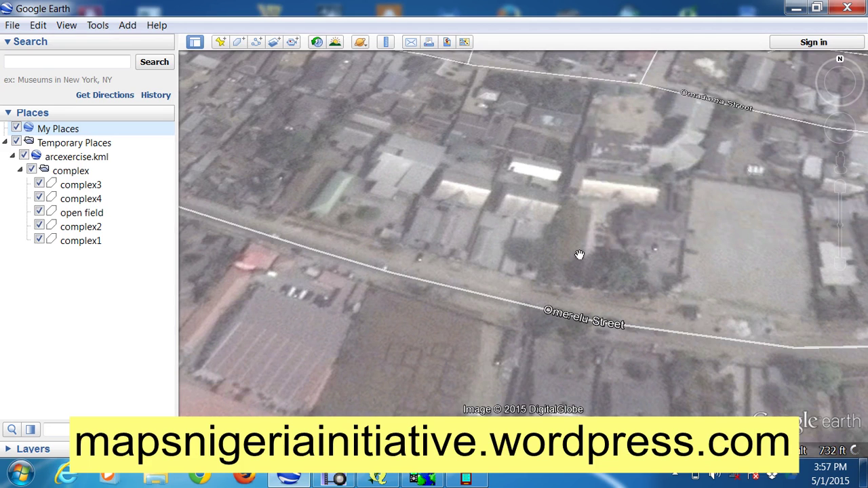
pyautogui.moveTo(401, 357); pyautogui.dragTo(465, 345)
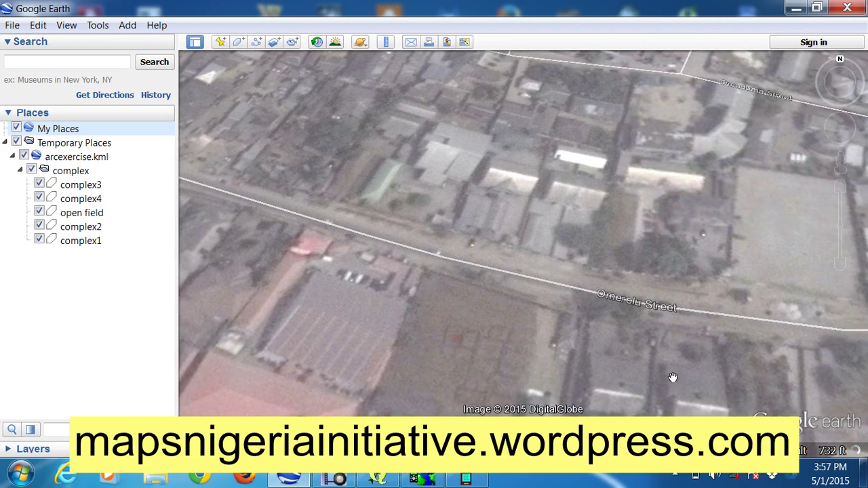
pyautogui.moveTo(604, 298); pyautogui.dragTo(593, 382)
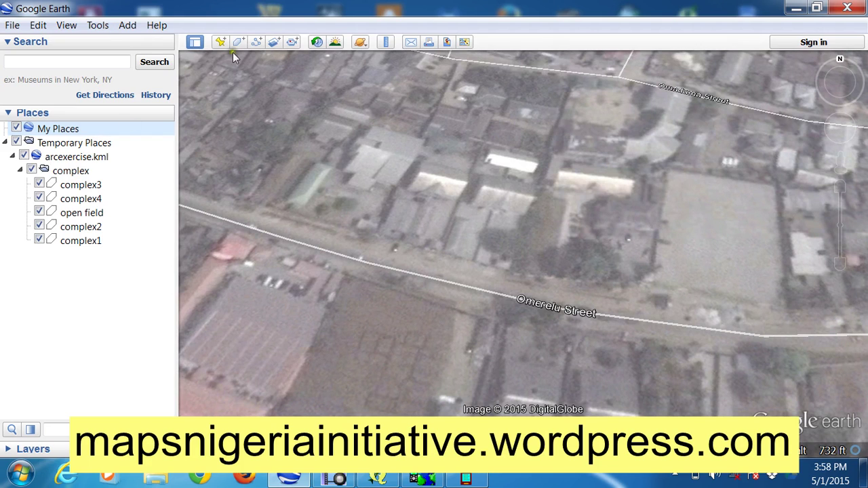
# Draw a new seven-point path along Omerelu Street, from near the red-roofed building to beyond the open field.
pyautogui.click(256, 42)
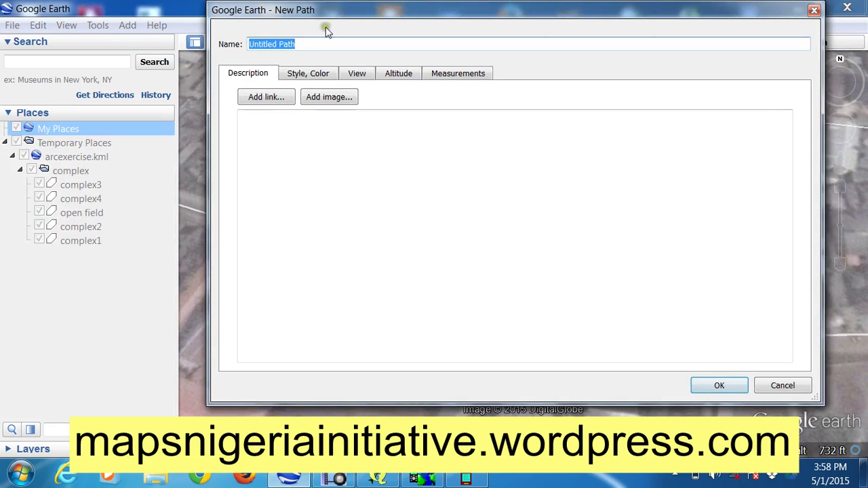
pyautogui.moveTo(328, 9)
pyautogui.mouseDown()
pyautogui.moveTo(228, 155)
pyautogui.moveTo(166, 375)
pyautogui.moveTo(165, 347)
pyautogui.mouseUp()
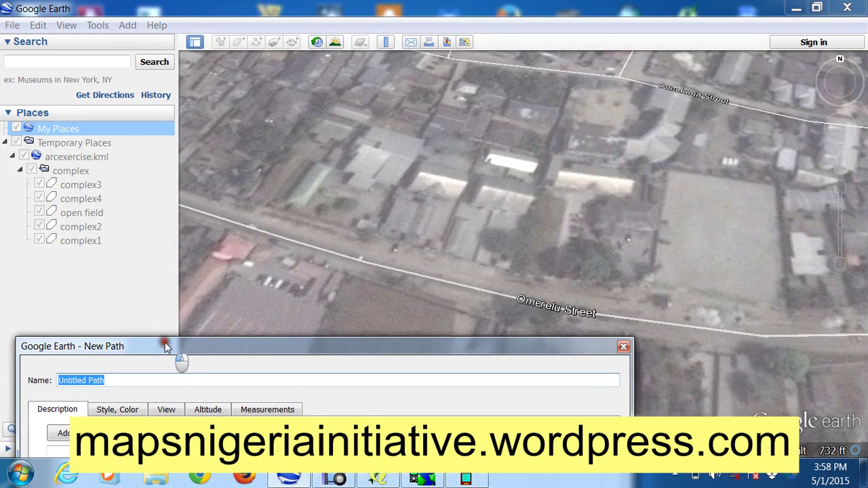
pyautogui.click(348, 256)
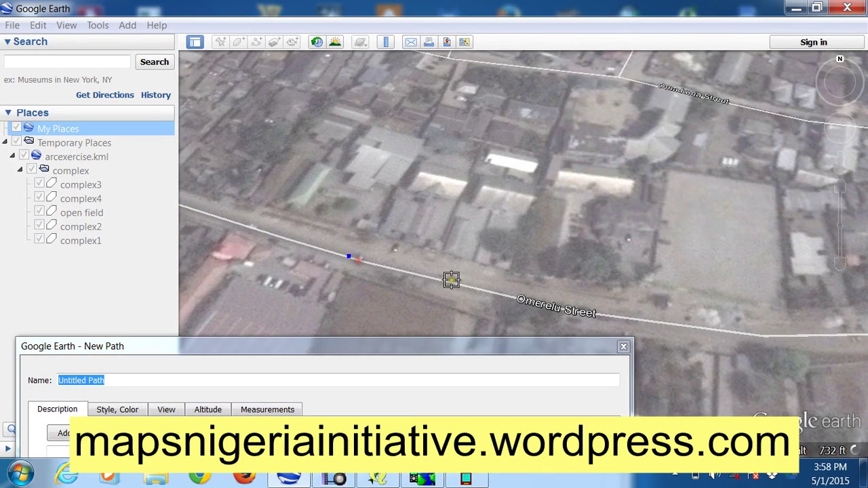
pyautogui.click(456, 282)
pyautogui.click(543, 300)
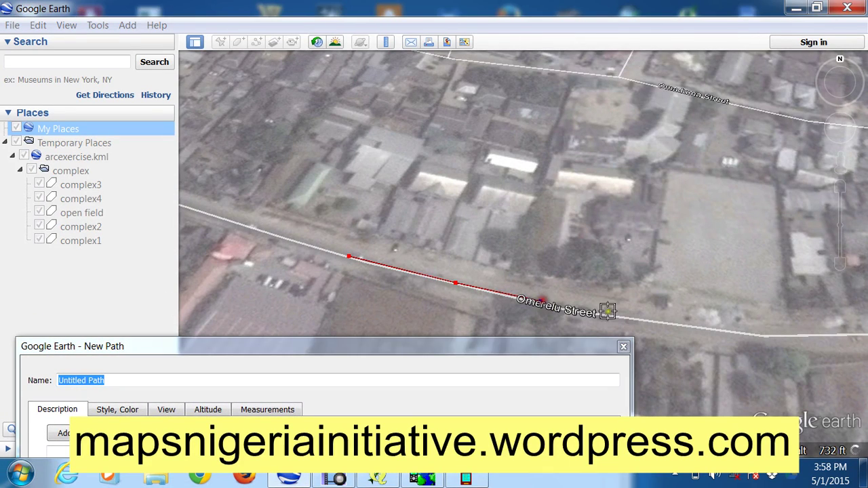
pyautogui.click(633, 317)
pyautogui.click(698, 329)
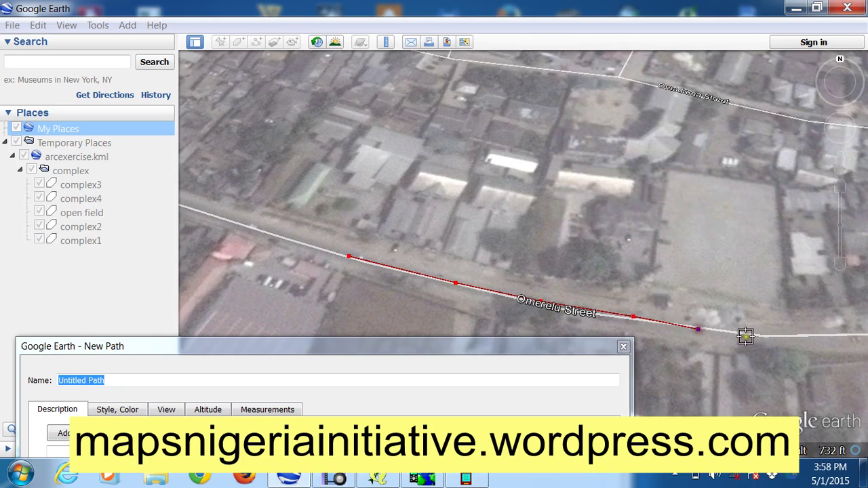
pyautogui.click(772, 338)
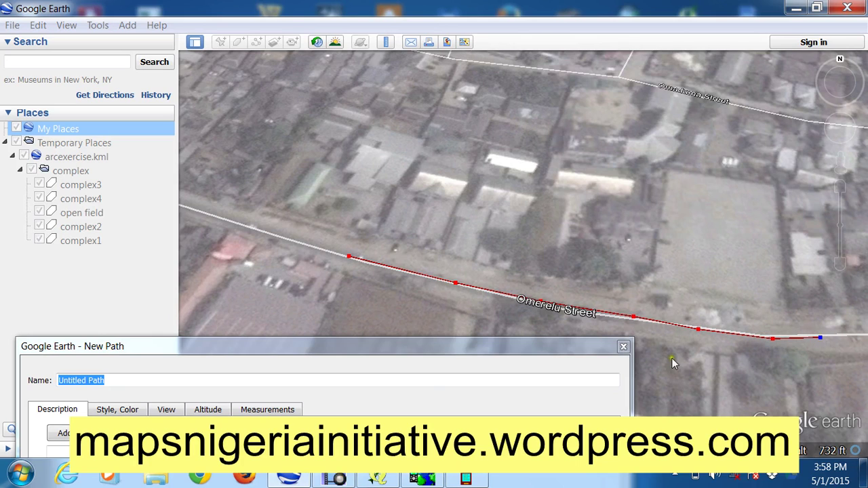
# Name the new path omerelustreet, view its line style settings and save it to My Places.
pyautogui.moveTo(396, 344); pyautogui.dragTo(564, 191)
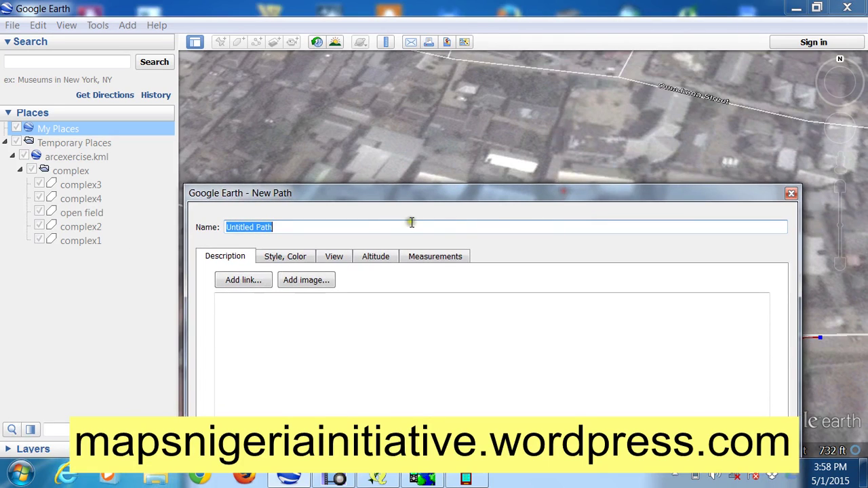
pyautogui.press('BackSpace')
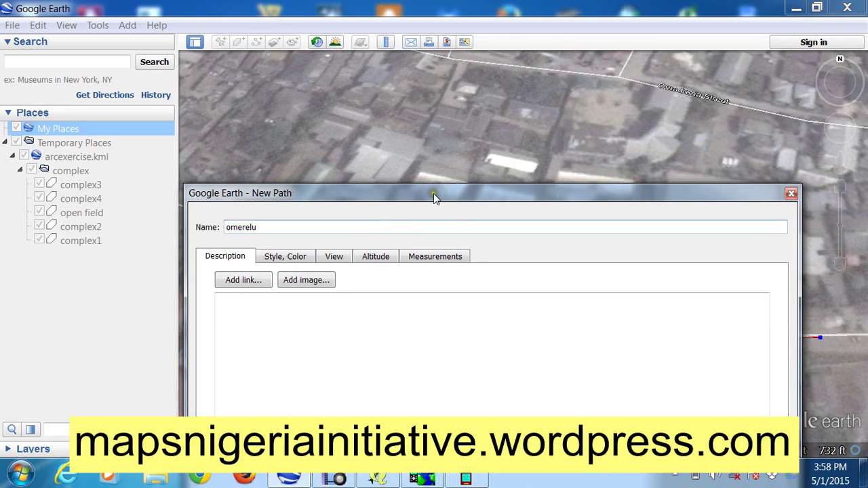
pyautogui.moveTo(434, 193); pyautogui.dragTo(487, 48)
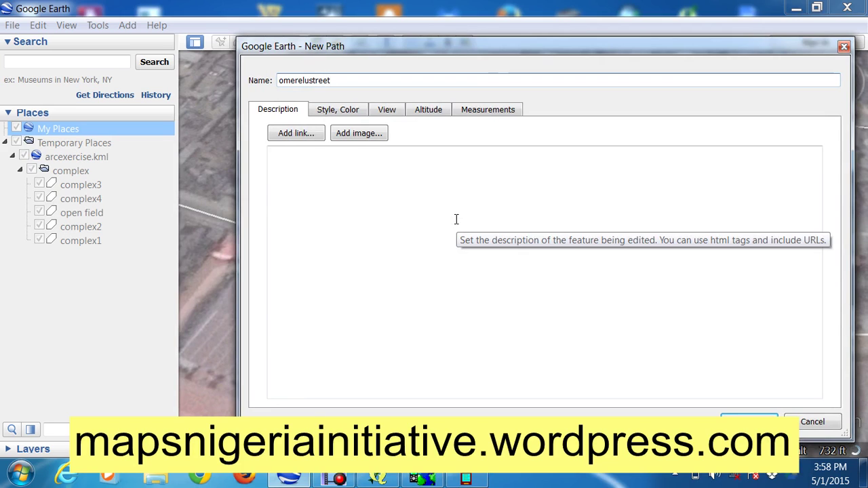
pyautogui.click(346, 114)
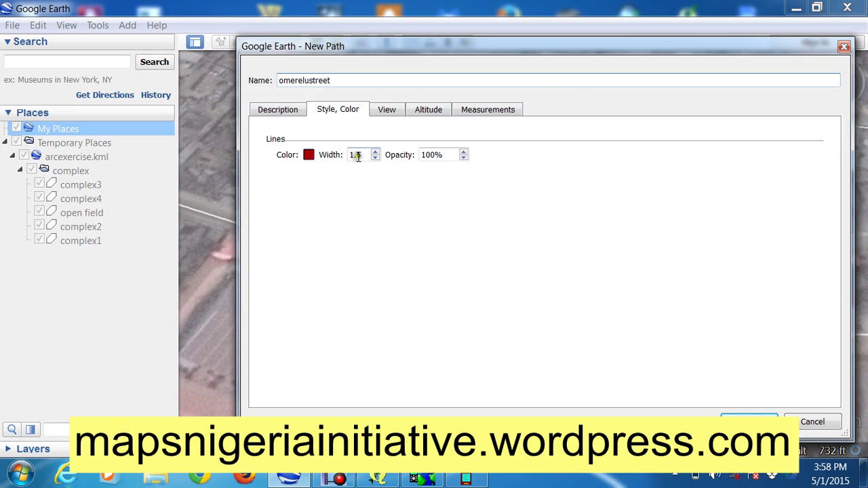
pyautogui.click(750, 421)
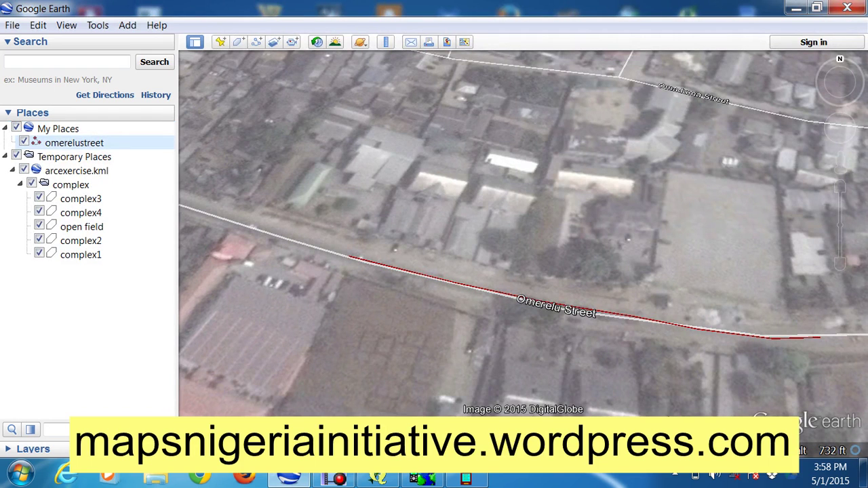
# Save the omerelustreet path as omerelustreet.kml in the Vid lesson folder.
pyautogui.moveTo(643, 289); pyautogui.dragTo(606, 228)
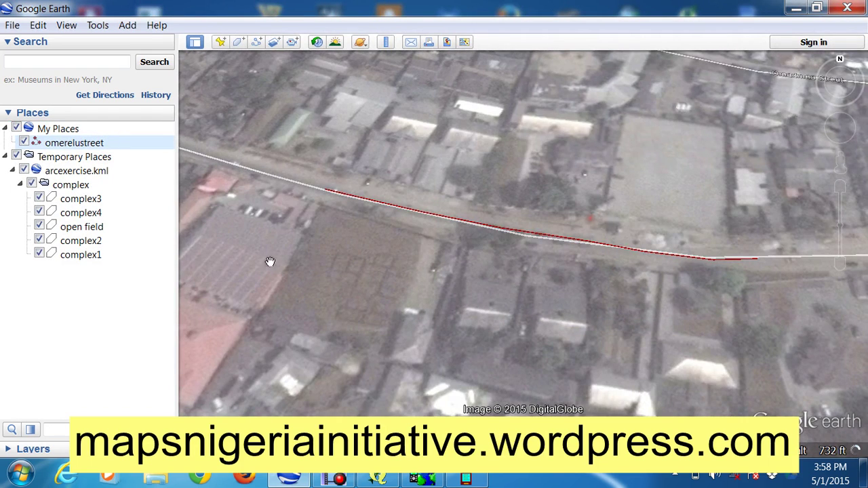
pyautogui.click(54, 143)
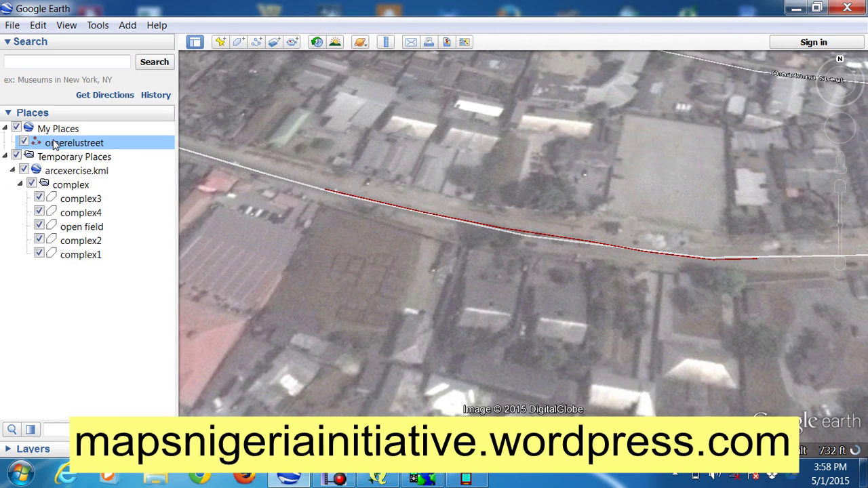
pyautogui.rightClick(54, 144)
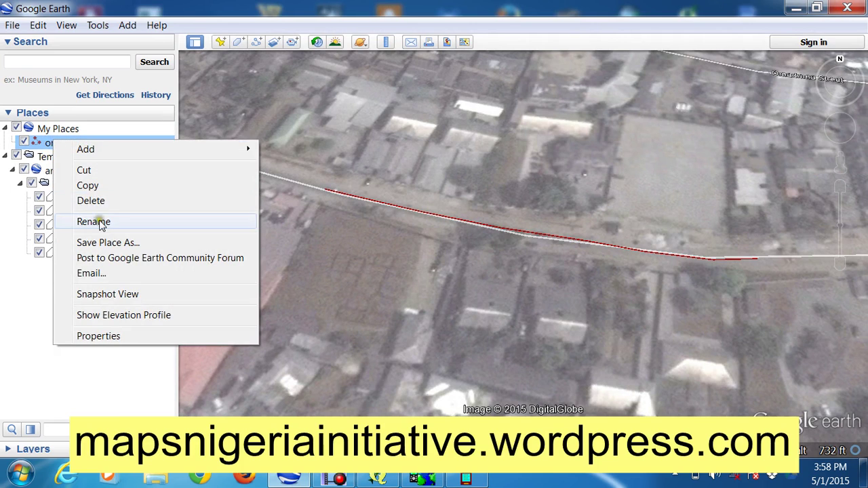
pyautogui.click(108, 243)
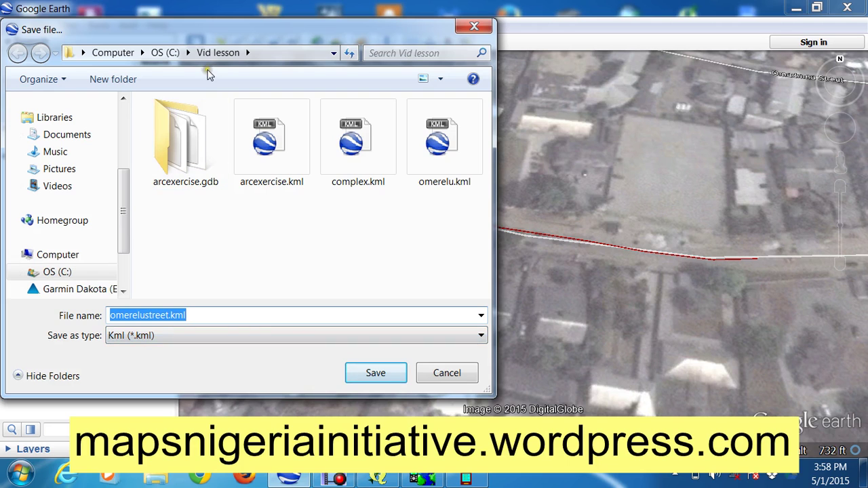
pyautogui.click(359, 373)
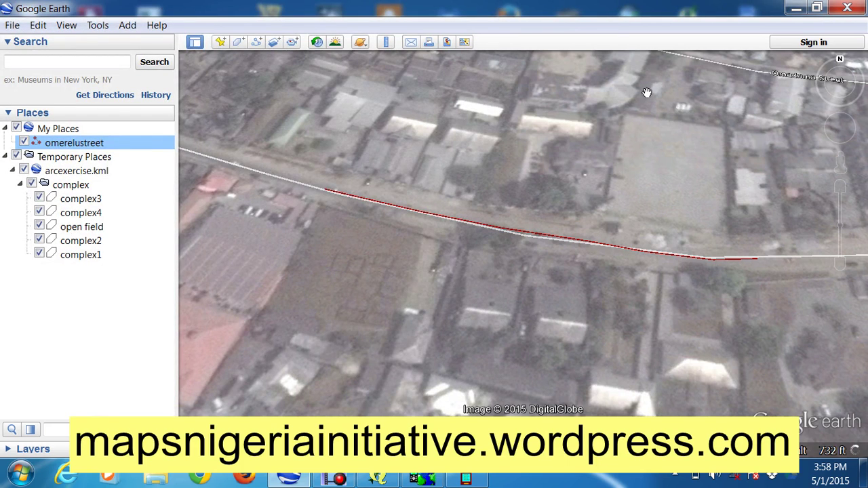
# Switch to DNR GPS and start loading from a file, with Google Keyhole Markup Language (*.kml) as the file type.
pyautogui.click(797, 9)
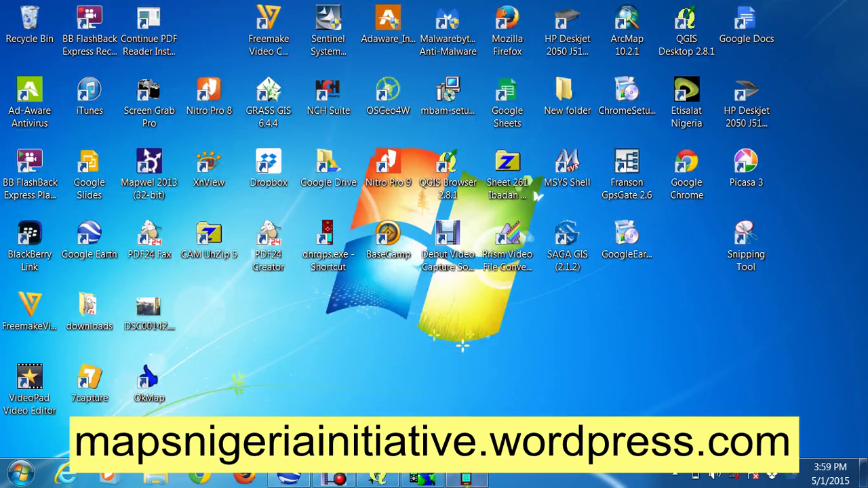
pyautogui.click(466, 479)
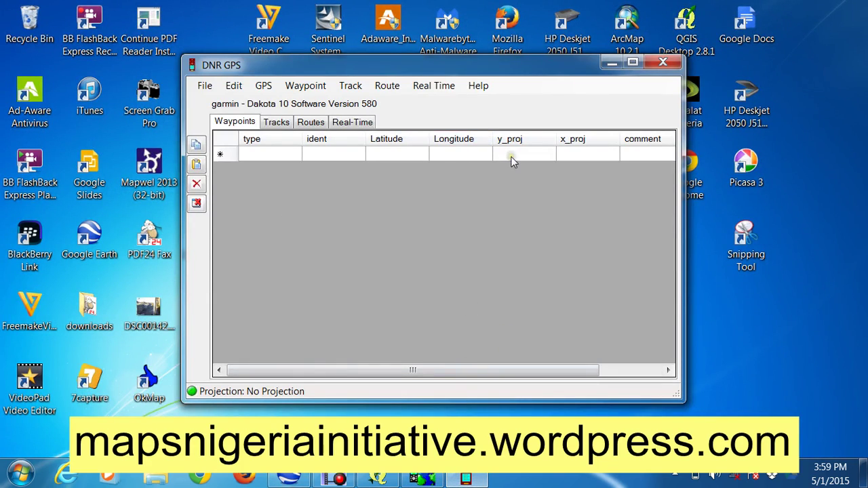
pyautogui.click(205, 86)
pyautogui.moveTo(220, 105)
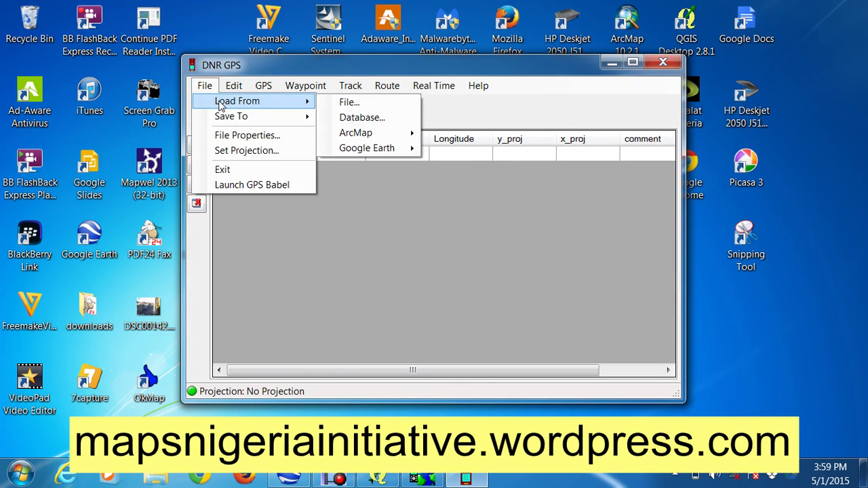
pyautogui.click(347, 103)
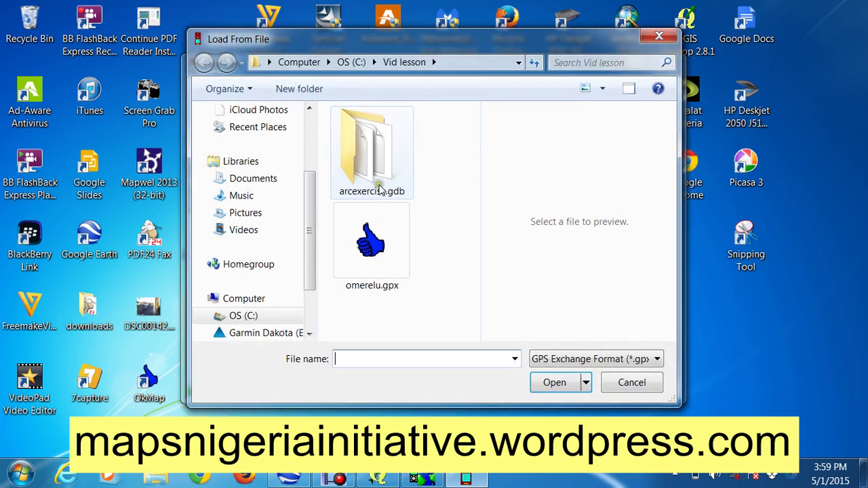
pyautogui.click(382, 256)
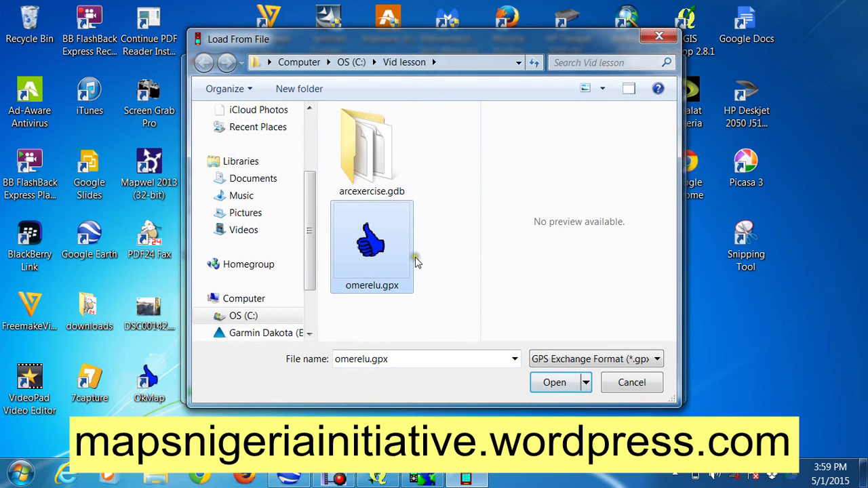
pyautogui.click(658, 360)
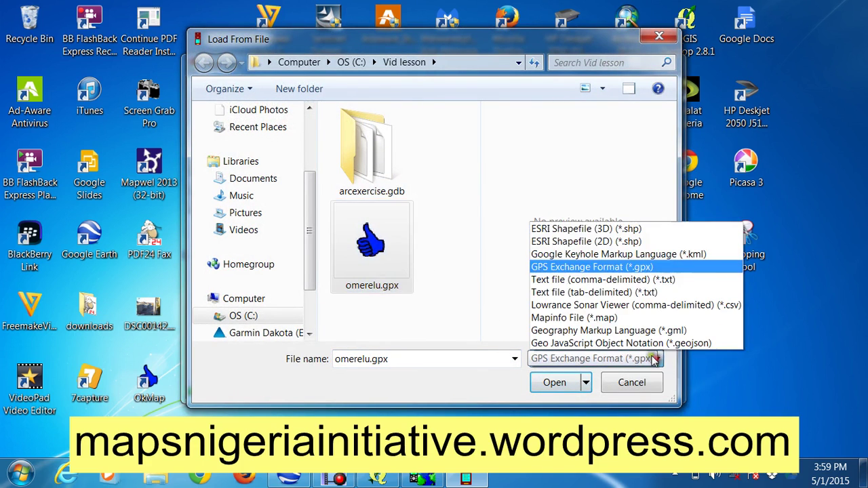
pyautogui.click(592, 258)
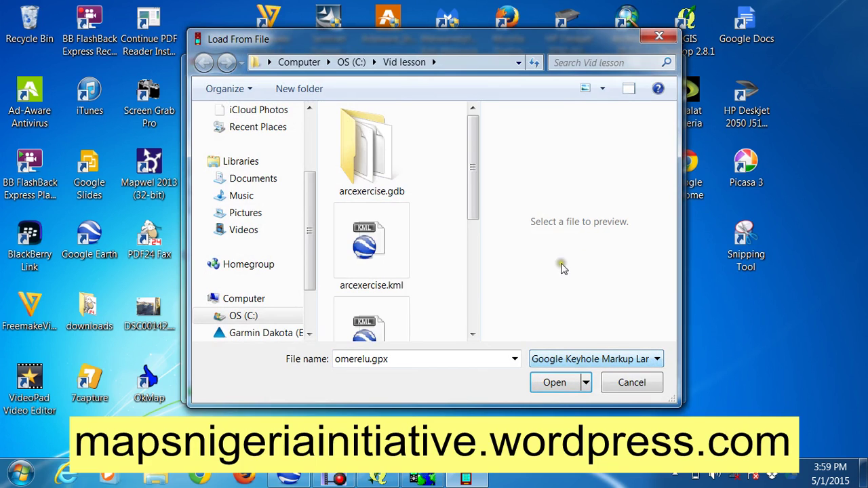
# Load omerelustreet.kml from the Vid lesson folder, using Name as the TIDENT (Track Name) field.
pyautogui.click(475, 303)
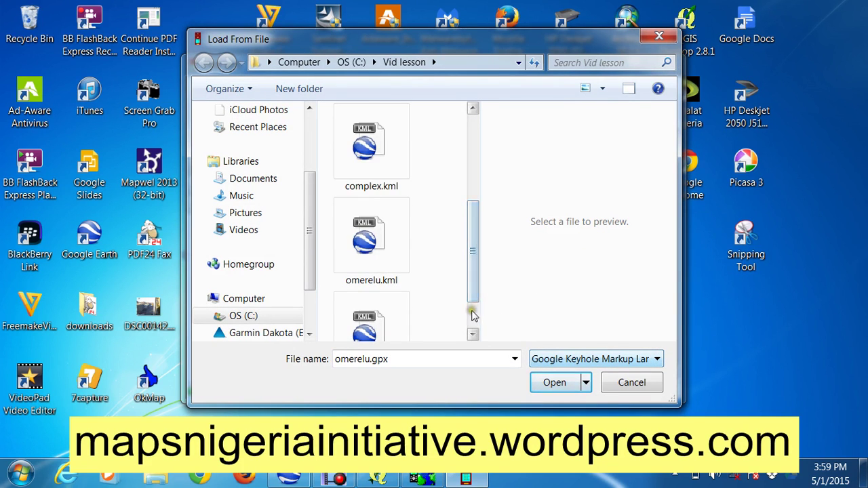
pyautogui.click(473, 309)
pyautogui.click(393, 282)
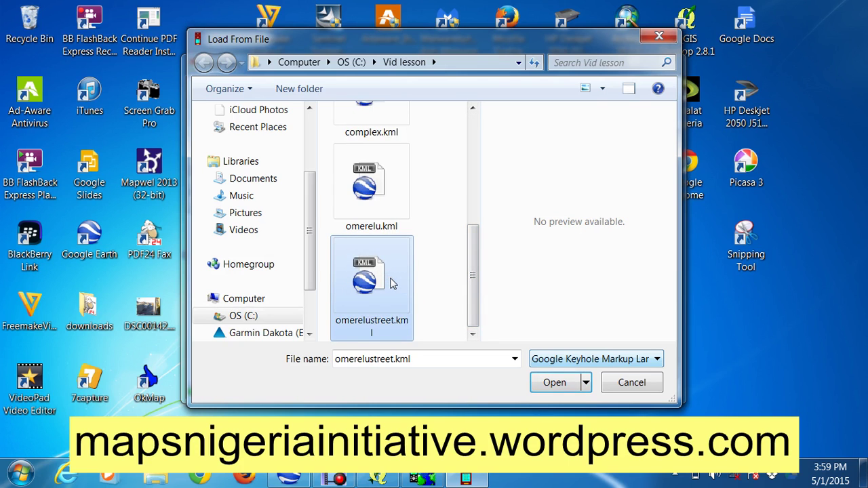
pyautogui.click(553, 381)
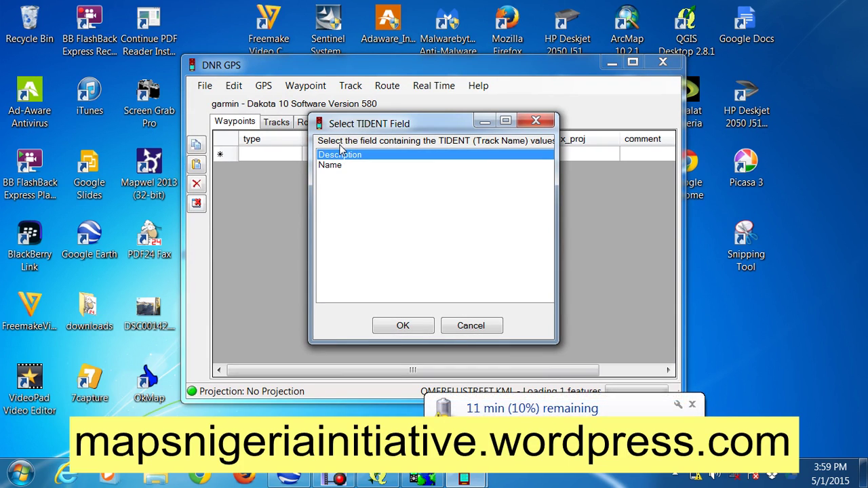
pyautogui.click(332, 163)
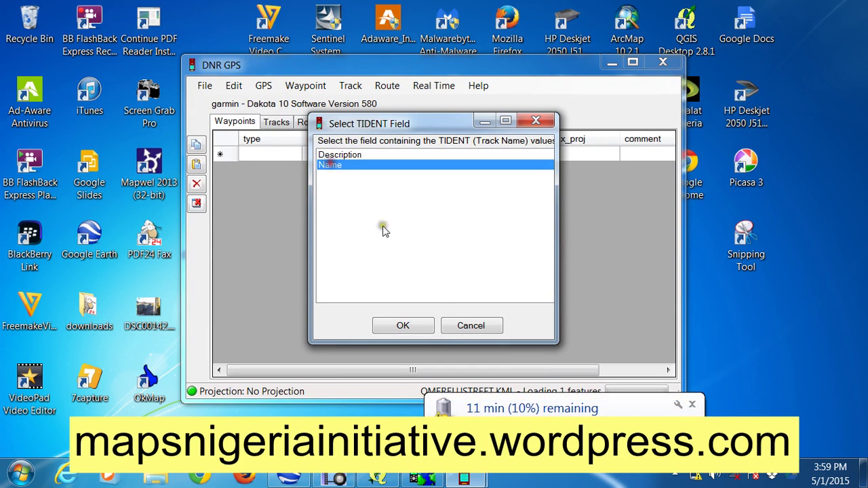
pyautogui.click(424, 327)
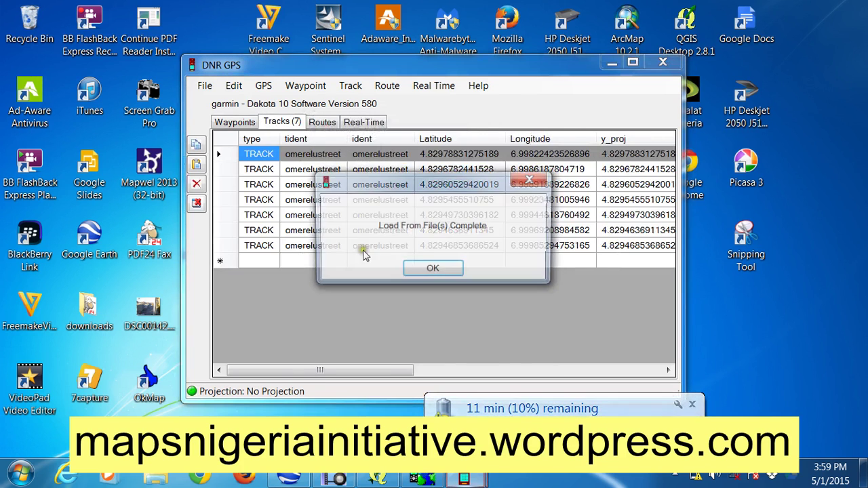
pyautogui.click(431, 269)
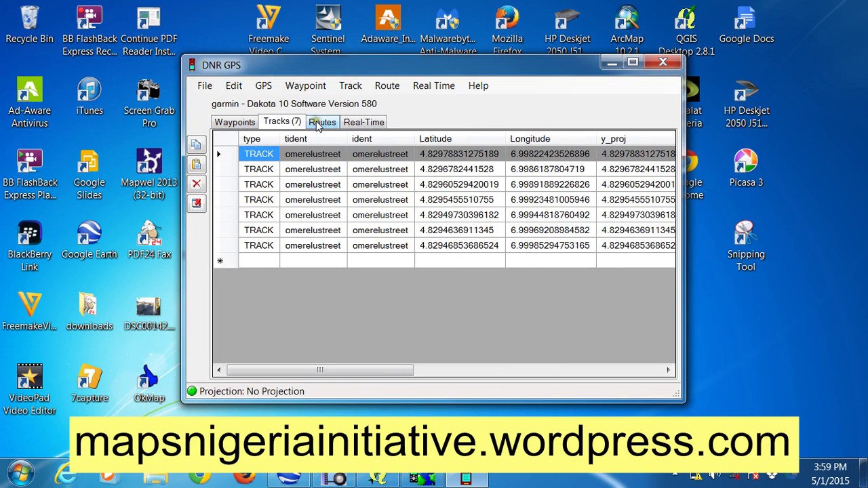
# Switch to QGIS and remove the existing routes and omerelu.kml layers from the project.
pyautogui.click(611, 63)
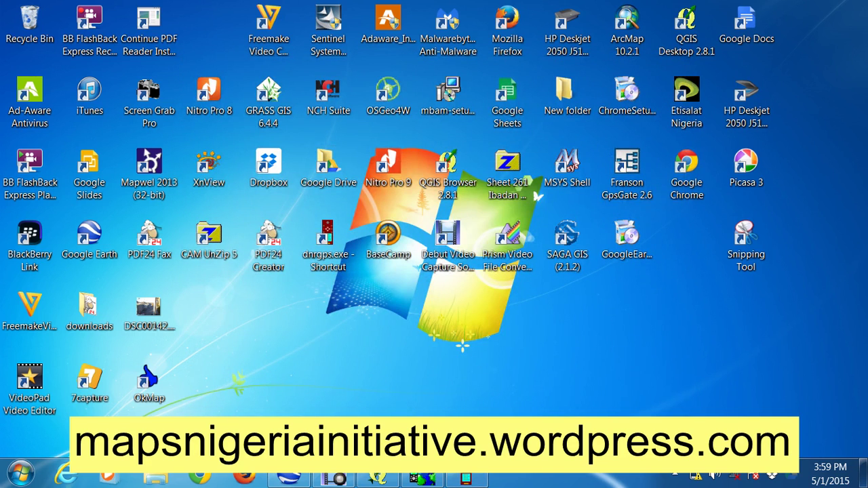
pyautogui.click(375, 479)
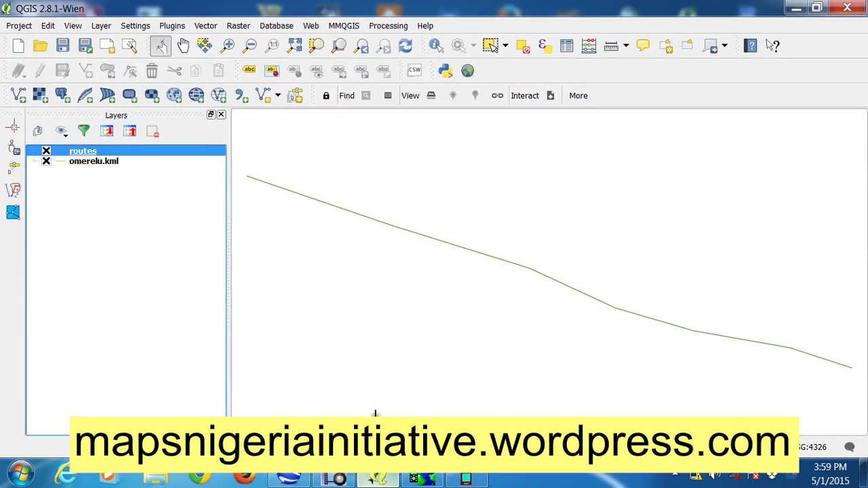
pyautogui.rightClick(103, 153)
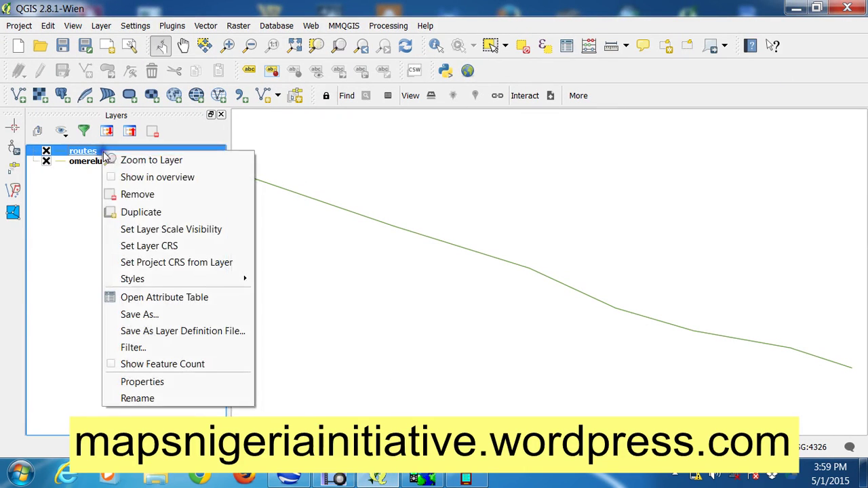
pyautogui.click(144, 195)
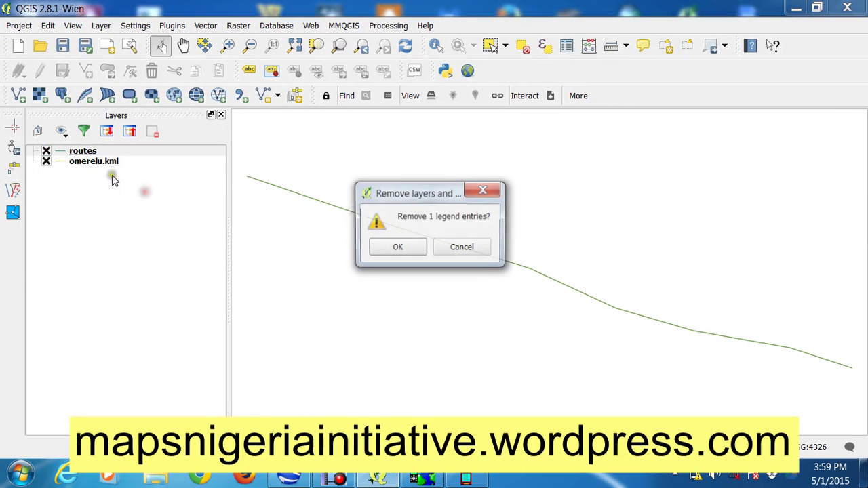
pyautogui.click(396, 247)
pyautogui.rightClick(146, 153)
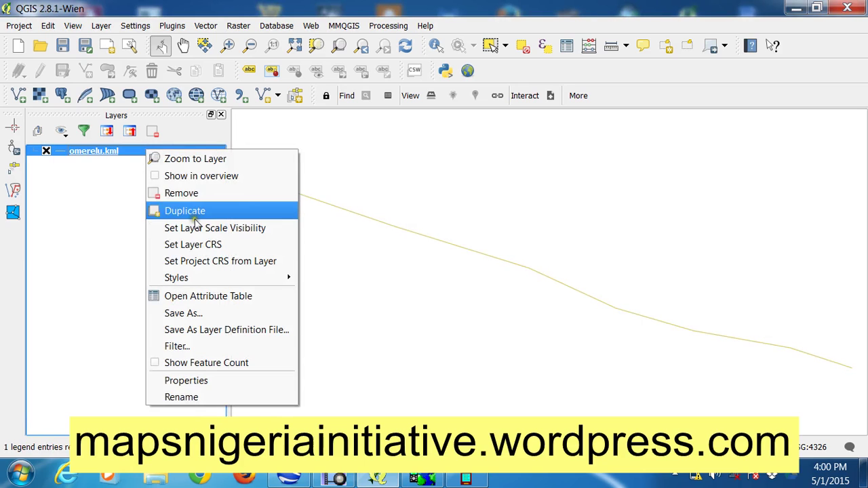
pyautogui.click(195, 194)
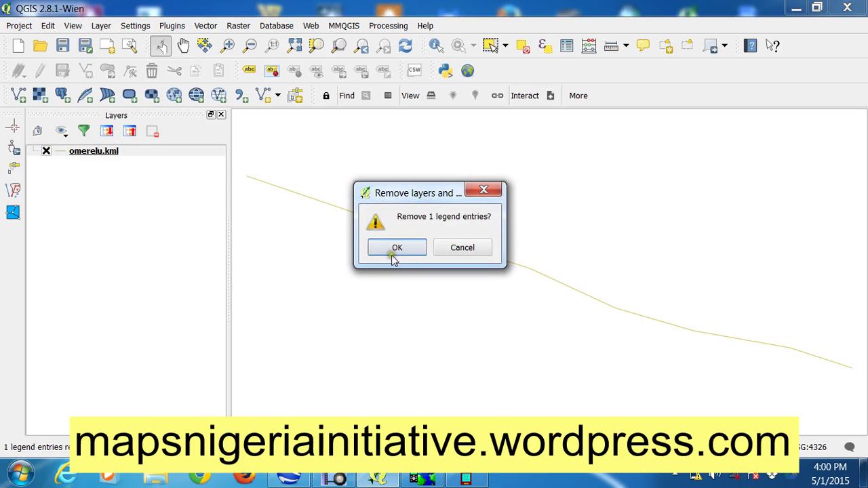
pyautogui.click(394, 247)
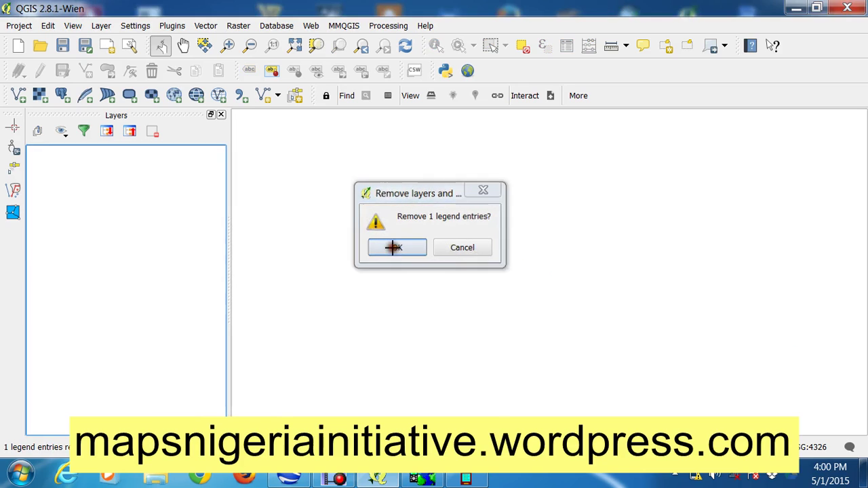
# Add omerelustreet.kml from the Vid lesson folder as a vector layer.
pyautogui.click(19, 98)
pyautogui.click(272, 230)
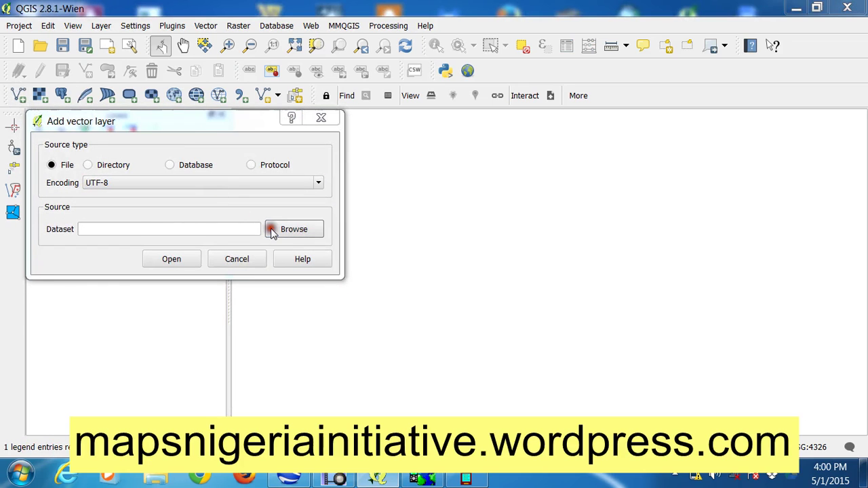
pyautogui.click(318, 307)
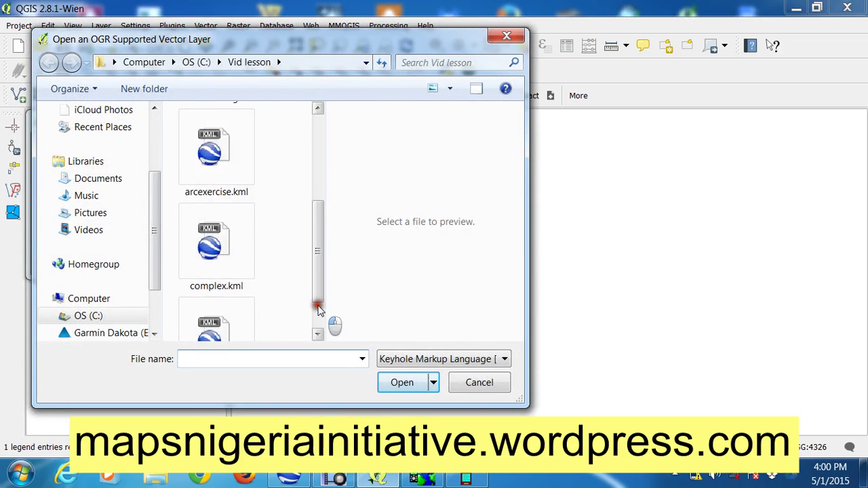
pyautogui.click(318, 306)
pyautogui.click(319, 306)
pyautogui.click(229, 280)
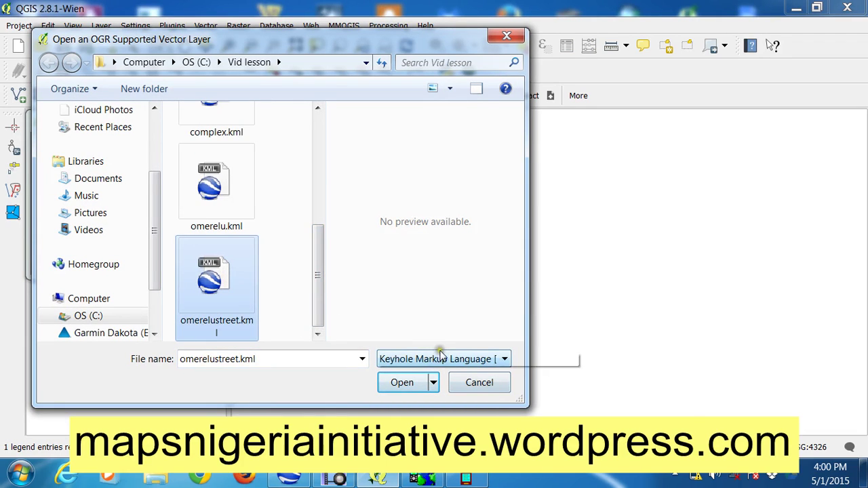
pyautogui.click(403, 382)
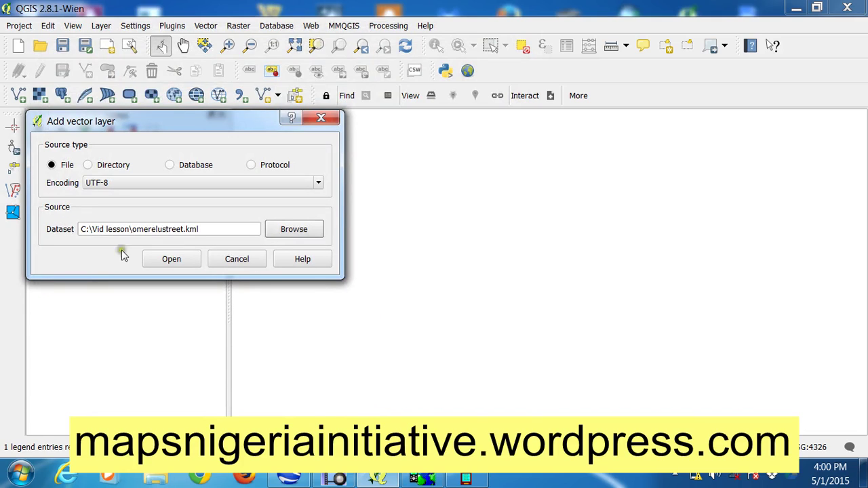
pyautogui.click(177, 261)
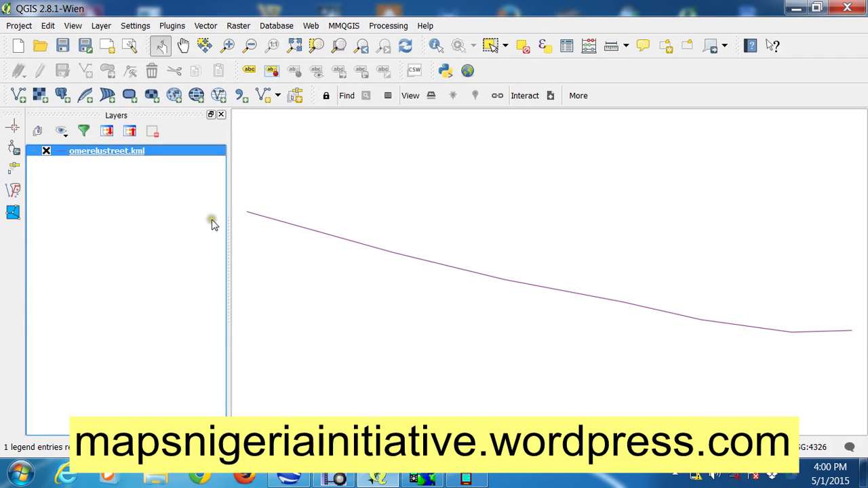
# Start exporting the omerelustreet.kml layer in GPS eXchange Format [GPX], with omerelu route.gpx in the Vid lesson folder as the output file.
pyautogui.rightClick(93, 151)
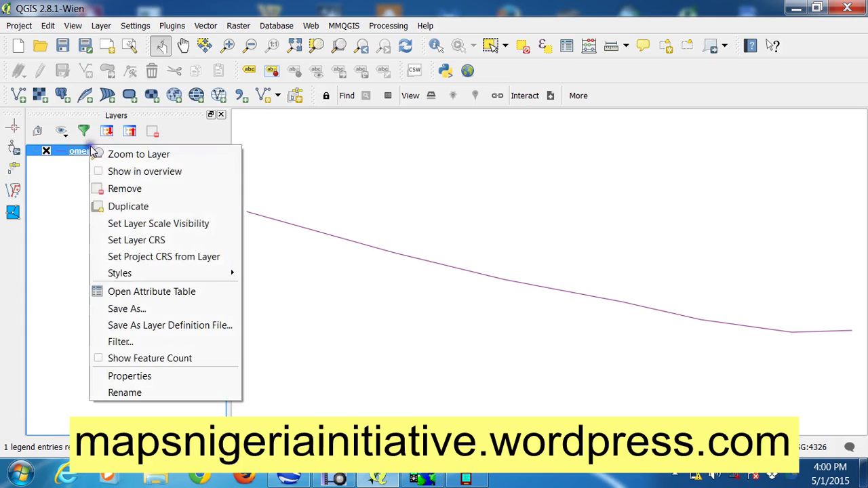
pyautogui.click(126, 309)
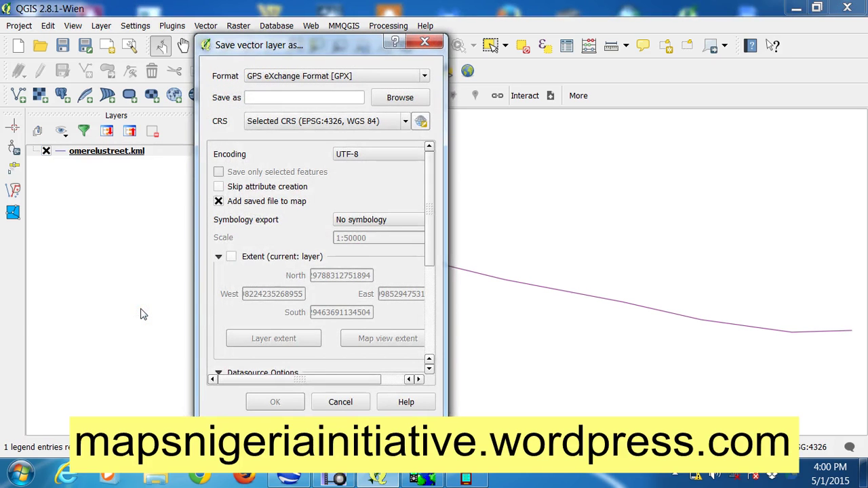
pyautogui.click(378, 97)
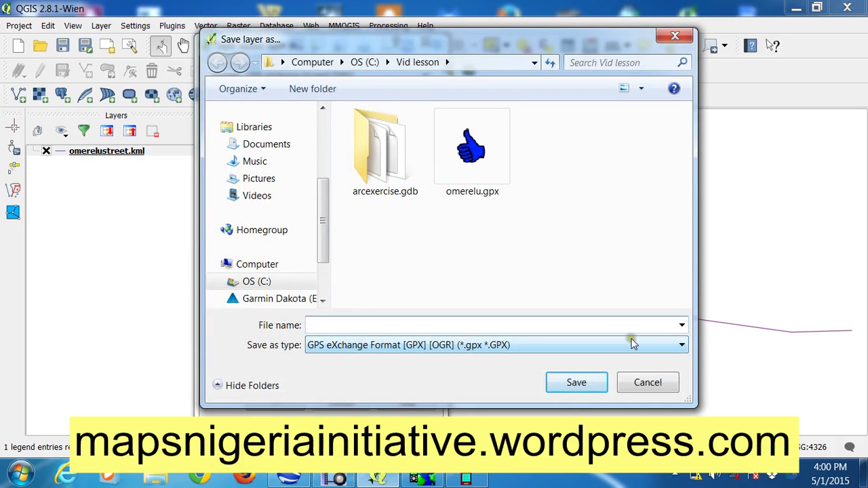
pyautogui.click(681, 348)
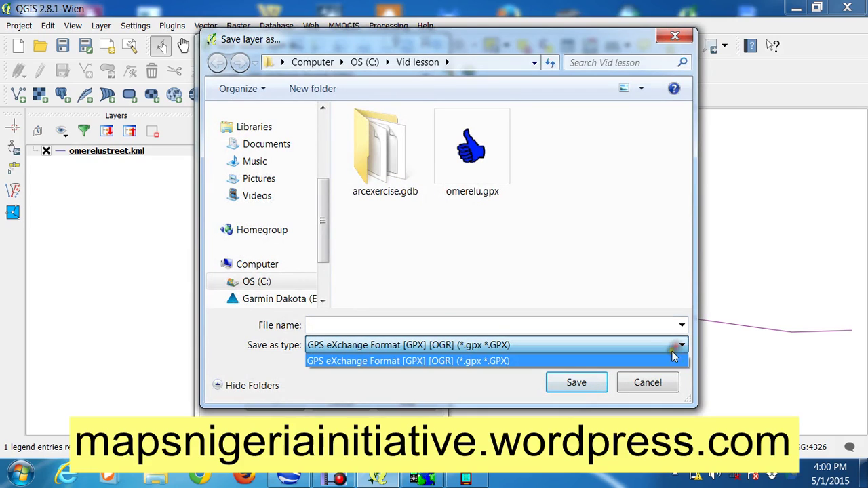
pyautogui.click(533, 361)
pyautogui.click(380, 323)
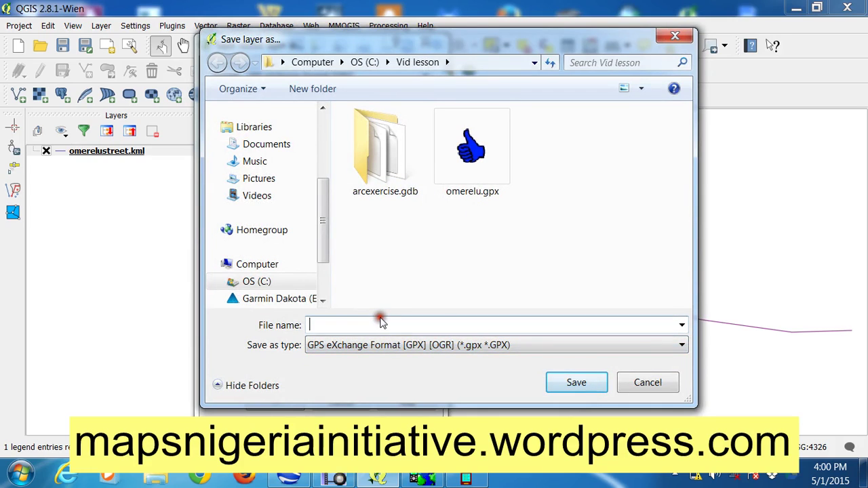
pyautogui.write('ome')
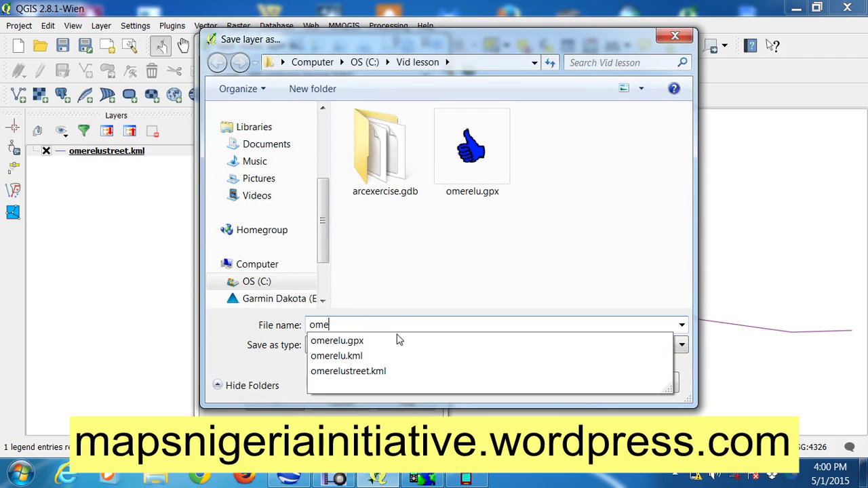
pyautogui.write('relu ')
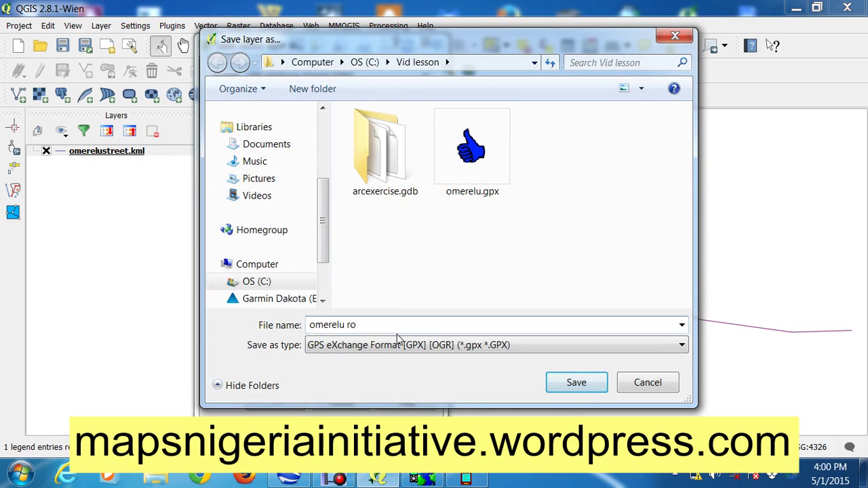
pyautogui.write('route')
pyautogui.click(560, 384)
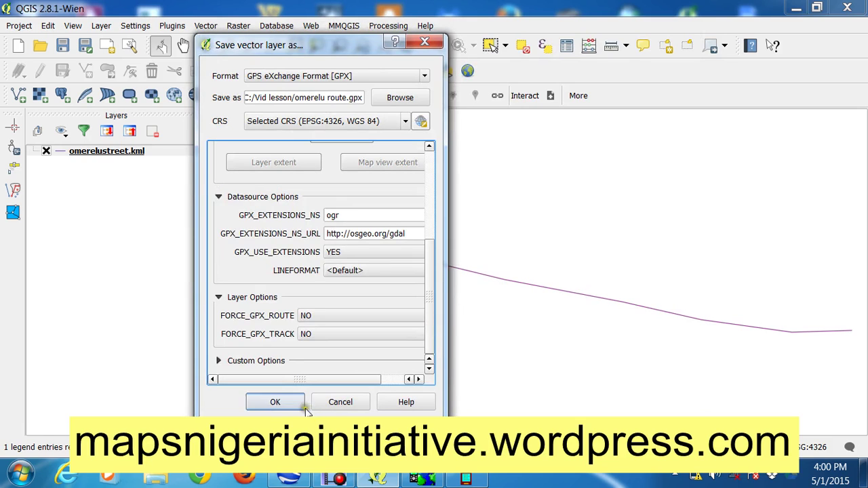
# Run the GPX export and add only its routes layer to the map.
pyautogui.click(281, 401)
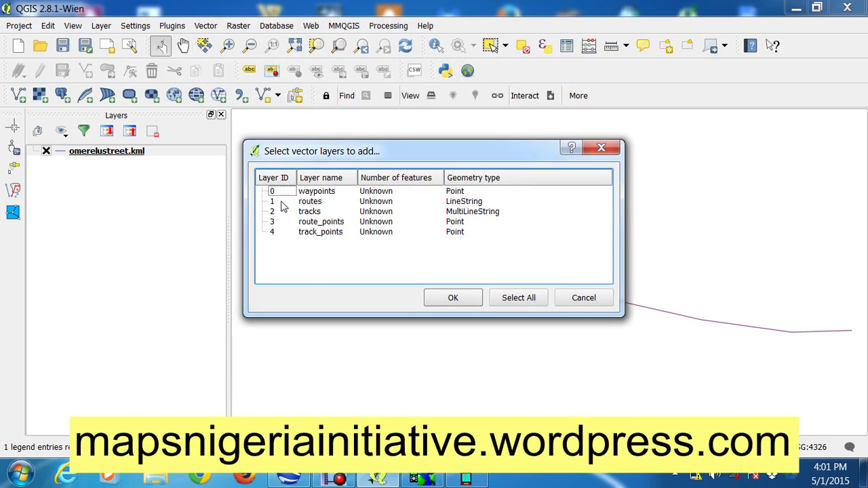
pyautogui.click(284, 208)
pyautogui.click(441, 298)
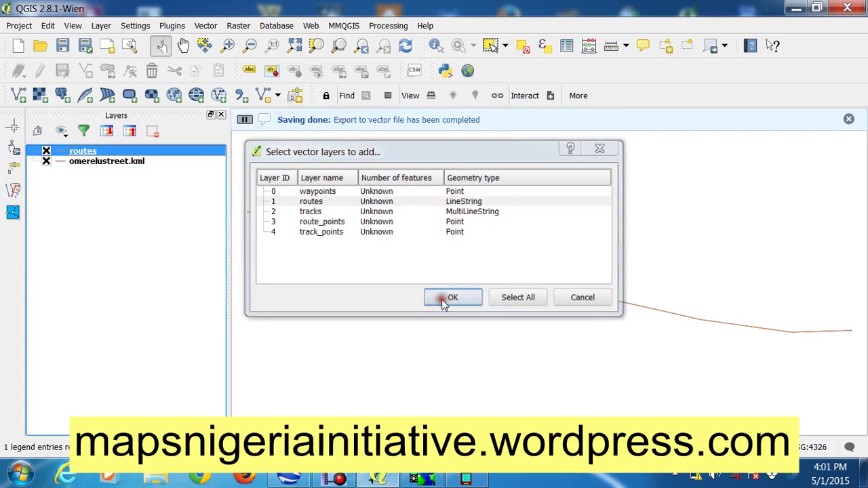
# Rename the routes layer as omerelu route.
pyautogui.rightClick(81, 150)
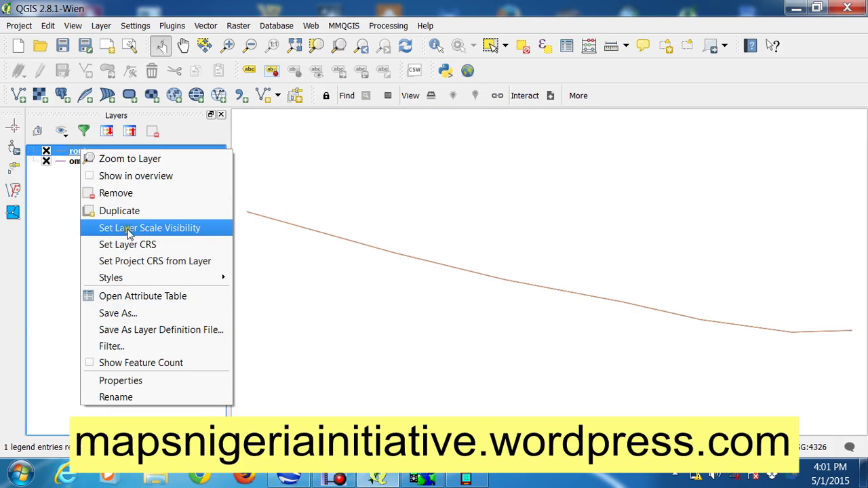
pyautogui.click(109, 398)
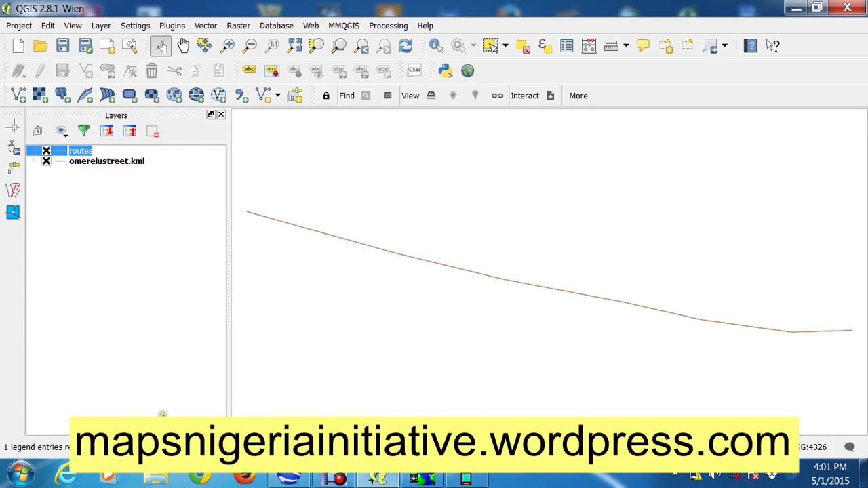
pyautogui.write('omerelu')
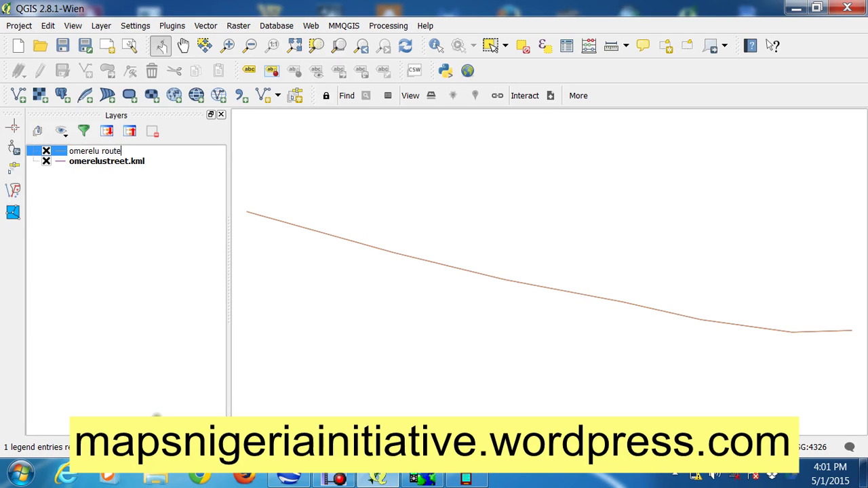
pyautogui.click(178, 330)
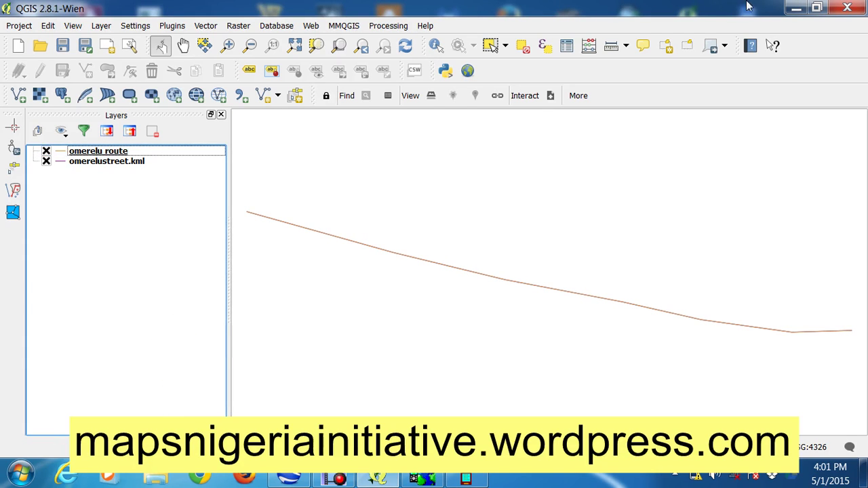
# Switch to DNR GPS and start loading from a file, with GPS Exchange Format (*.gpx) as the file type.
pyautogui.click(796, 9)
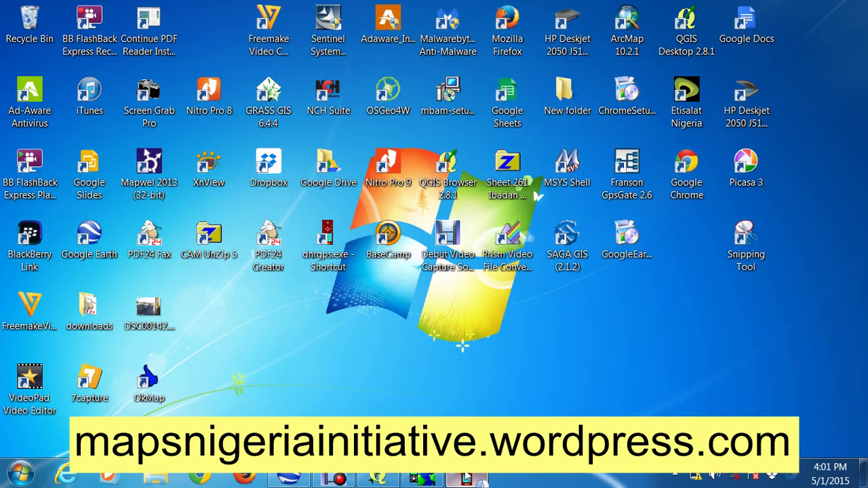
pyautogui.click(465, 478)
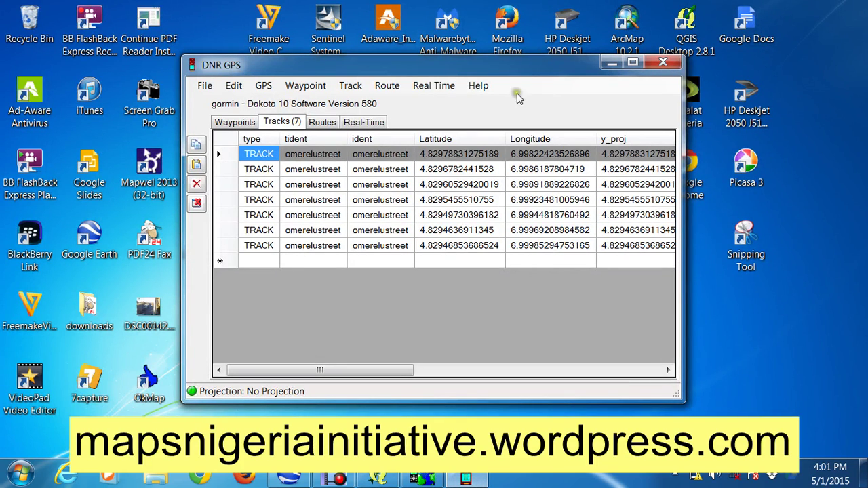
pyautogui.click(204, 86)
pyautogui.moveTo(224, 100)
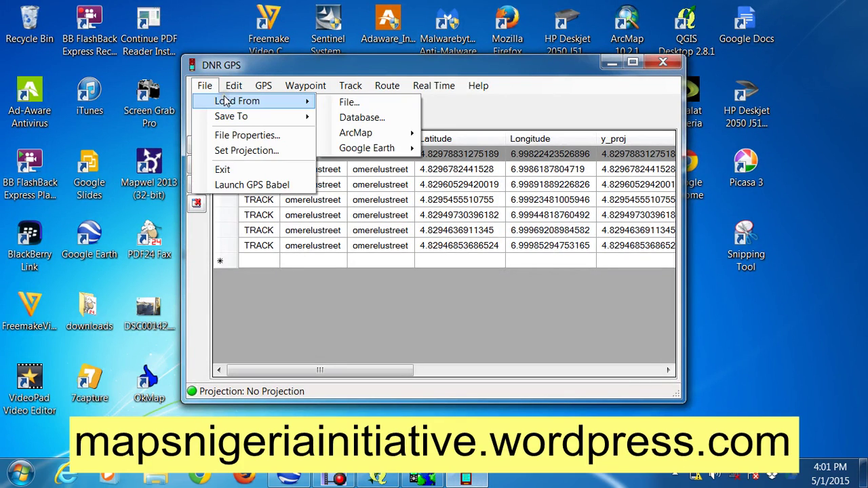
pyautogui.click(371, 109)
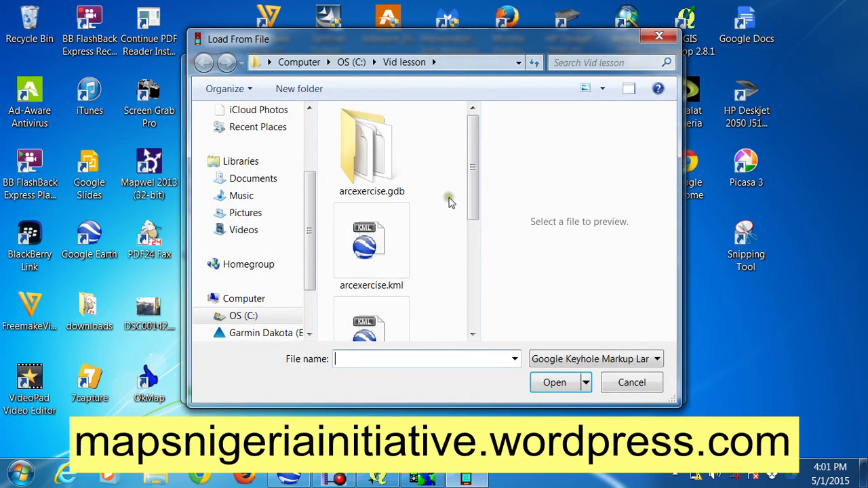
pyautogui.click(471, 275)
pyautogui.click(566, 359)
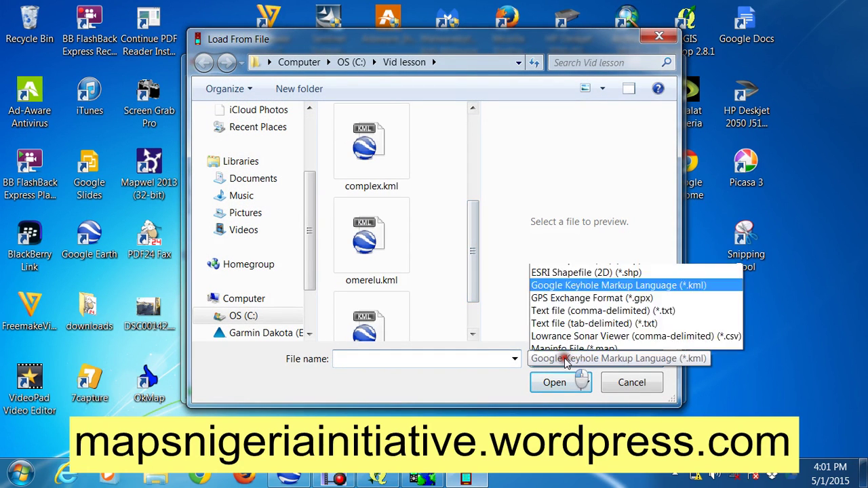
pyautogui.click(568, 266)
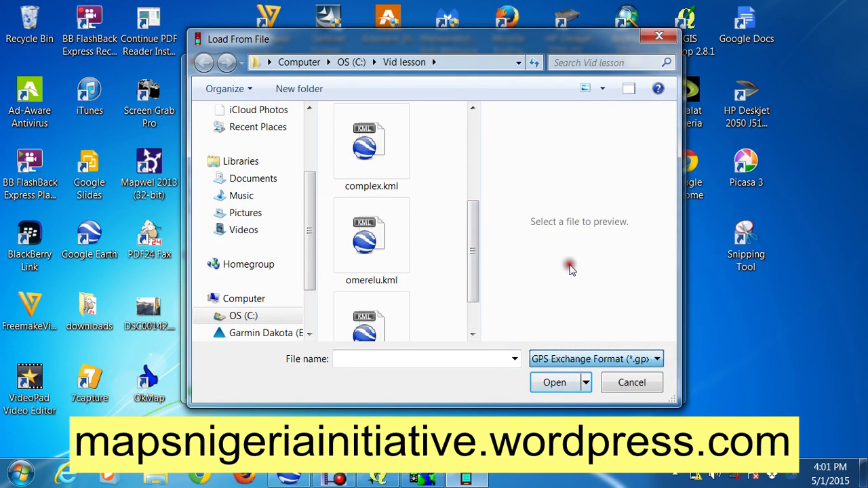
# Load omerelu route.gpx from the Vid lesson folder.
pyautogui.click(405, 298)
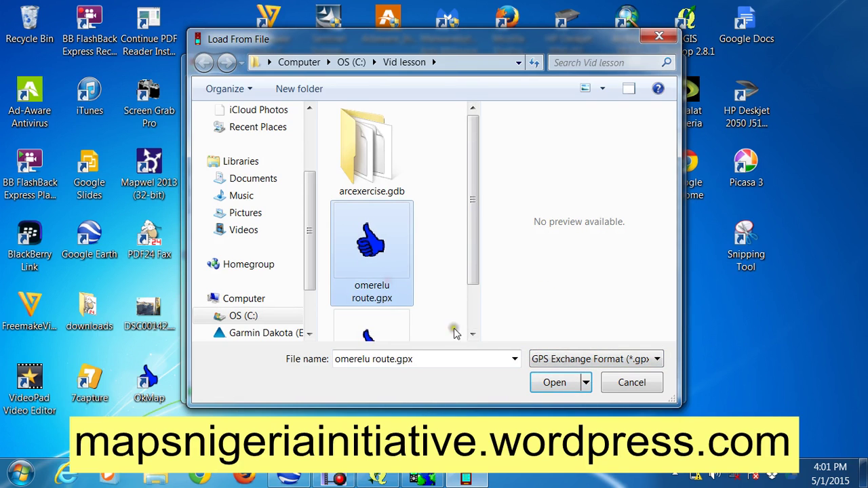
pyautogui.click(551, 383)
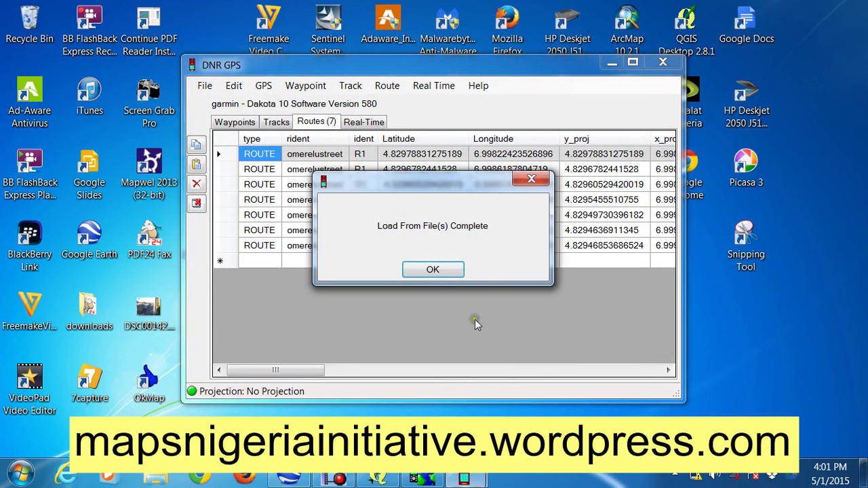
pyautogui.click(432, 270)
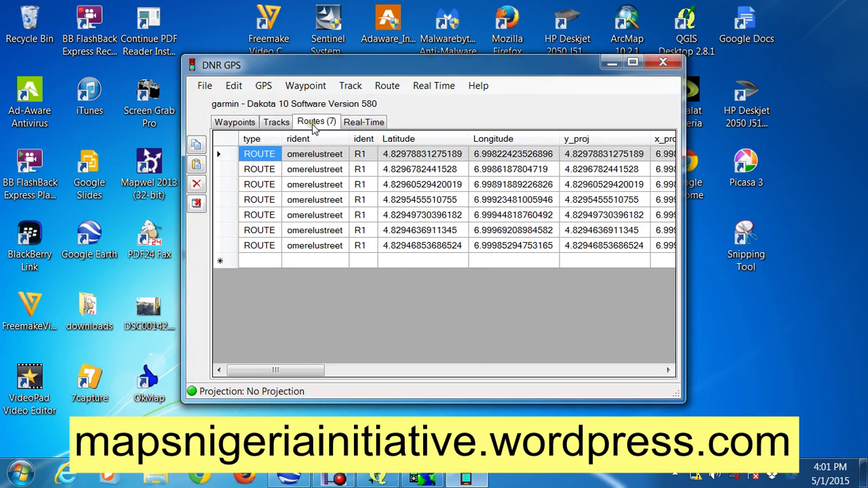
# Upload the loaded route to the Garmin Dakota 10 under the name ome street.
pyautogui.click(380, 89)
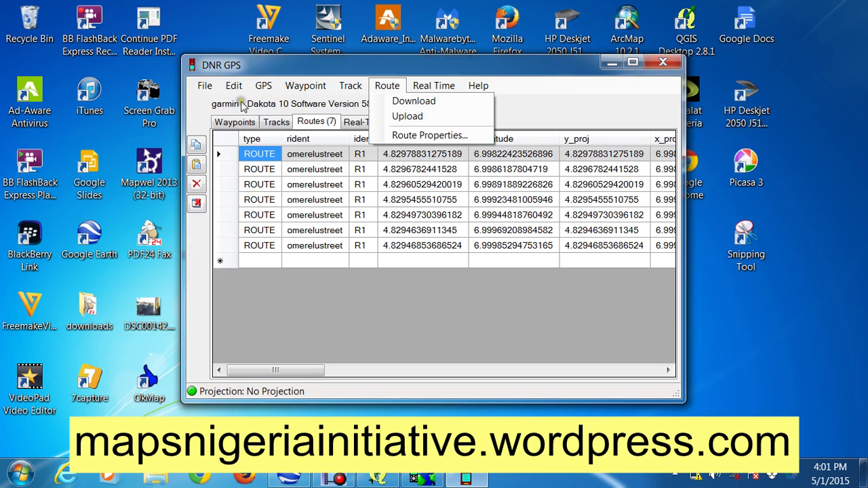
pyautogui.click(393, 116)
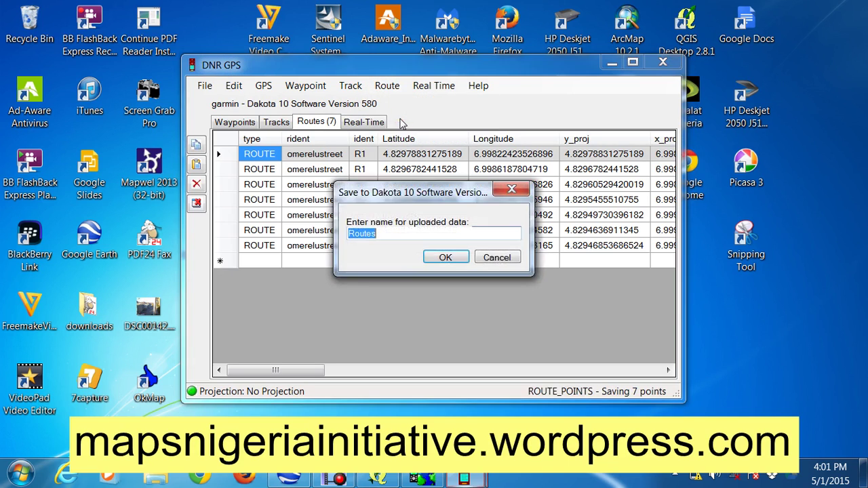
pyautogui.press('BackSpace')
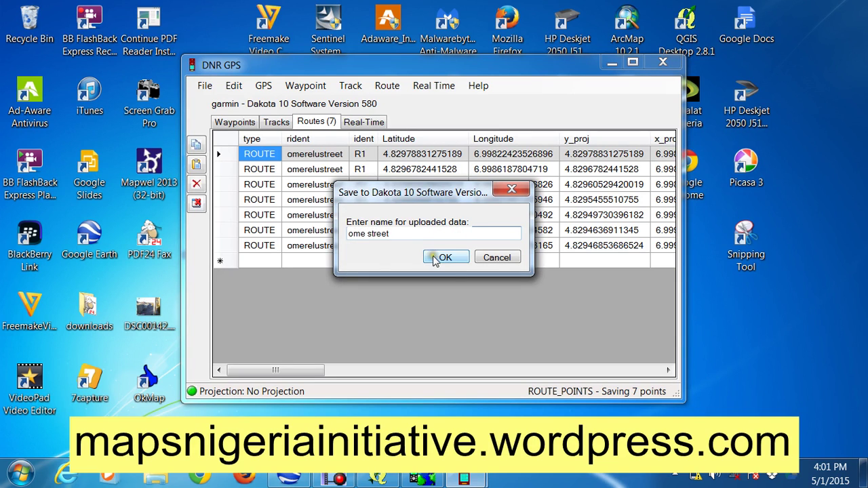
pyautogui.click(443, 258)
pyautogui.click(434, 269)
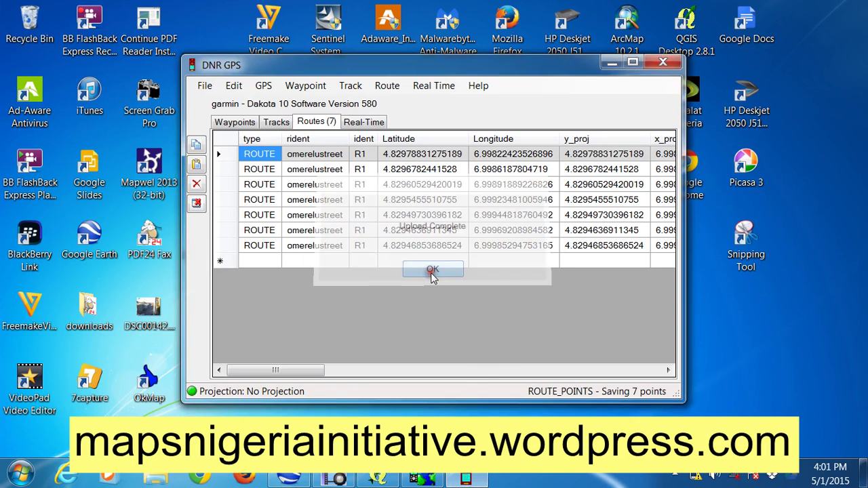
# Check the Garmin\GPX folder on the Garmin Dakota (E:) drive for the uploaded ome street file, and close the folder window.
pyautogui.click(21, 474)
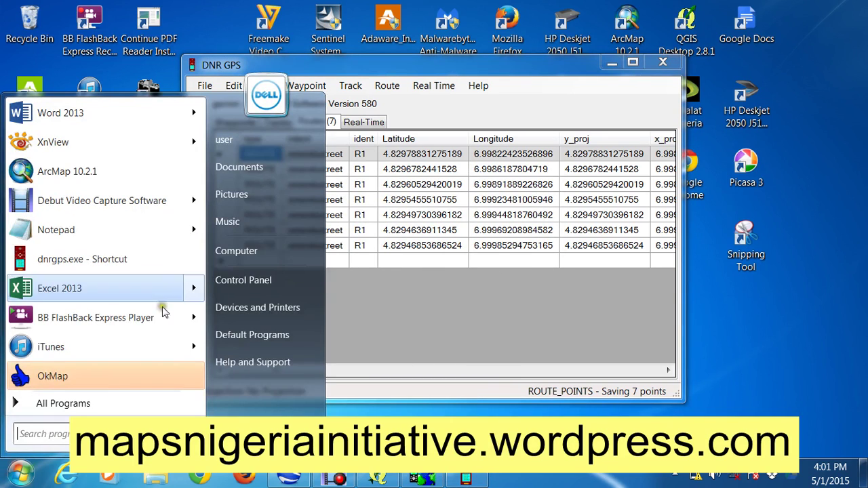
pyautogui.click(231, 257)
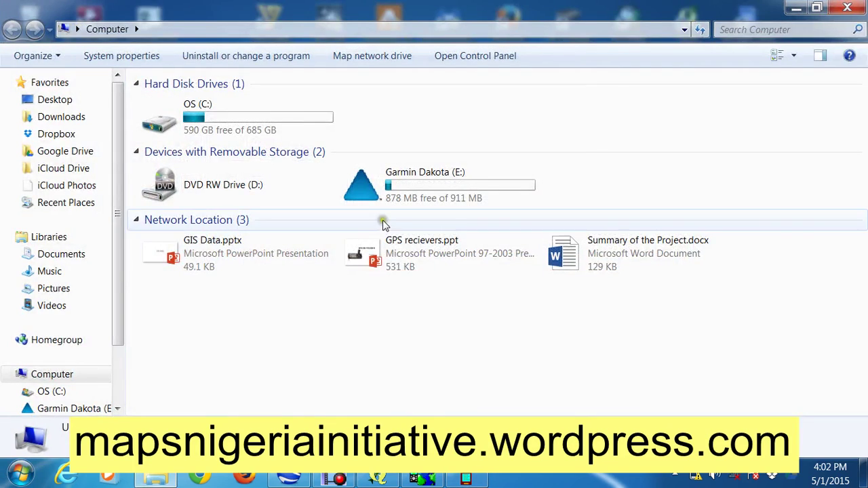
pyautogui.doubleClick(405, 202)
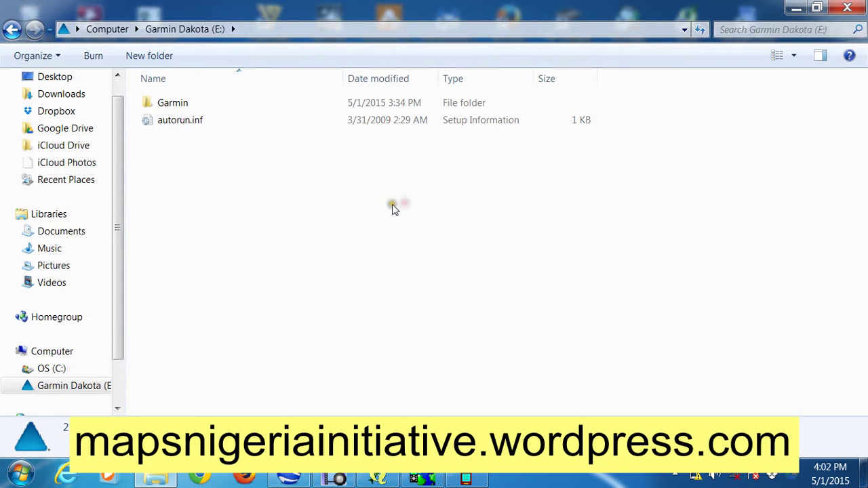
pyautogui.doubleClick(175, 103)
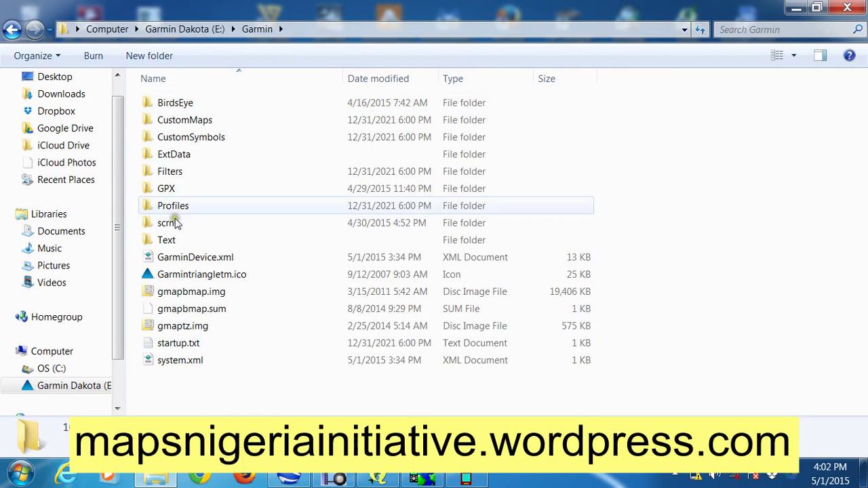
pyautogui.click(174, 190)
pyautogui.doubleClick(174, 190)
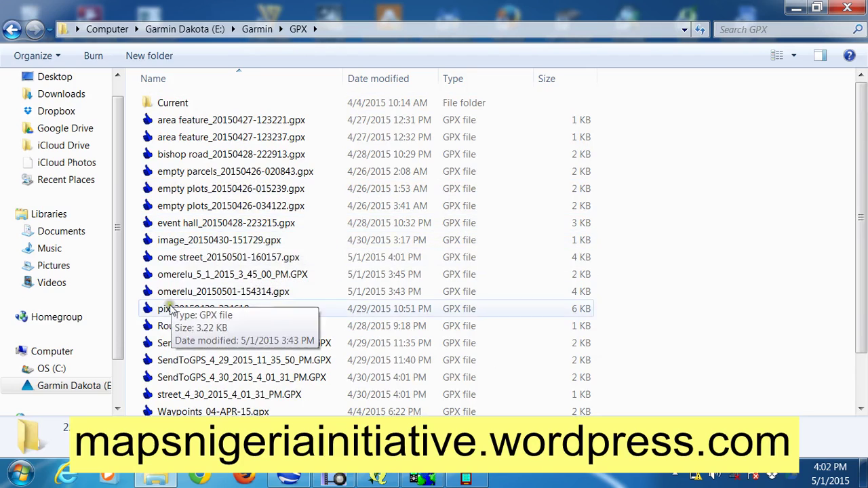
pyautogui.click(175, 260)
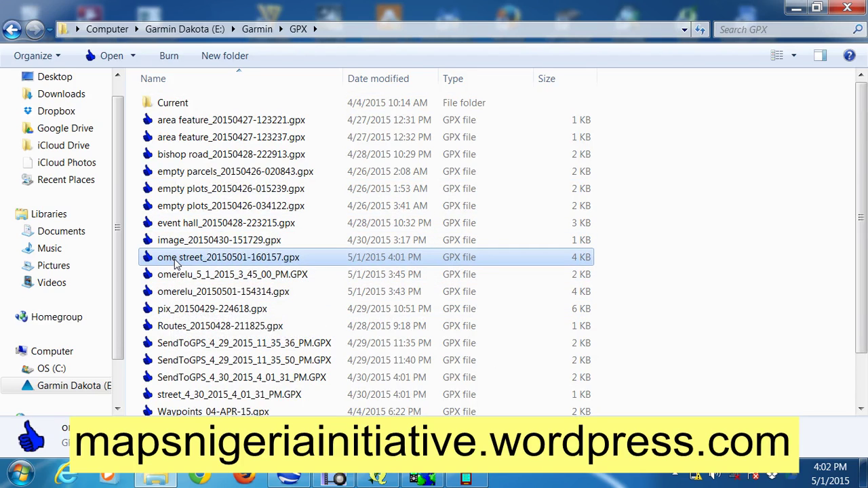
pyautogui.click(848, 8)
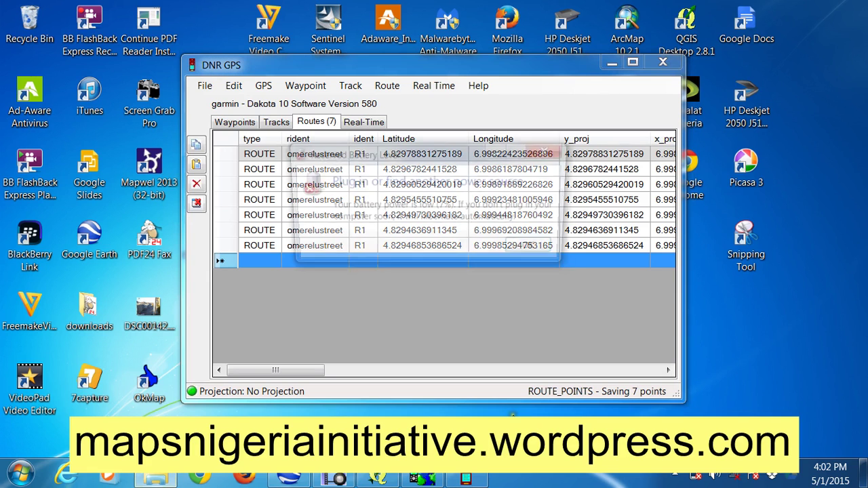
pyautogui.click(534, 246)
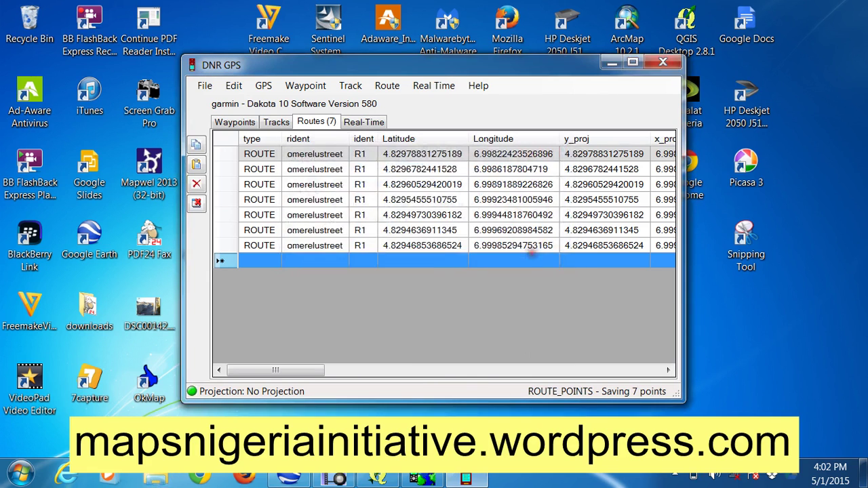
# Switch to ExpertGPS and import the Google Earth file omerelustreet.kml from the Vid lesson folder.
pyautogui.click(422, 479)
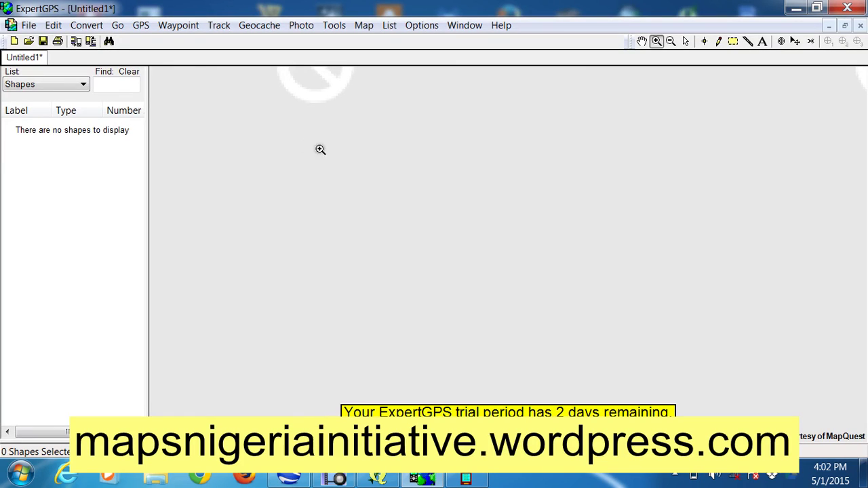
pyautogui.click(76, 25)
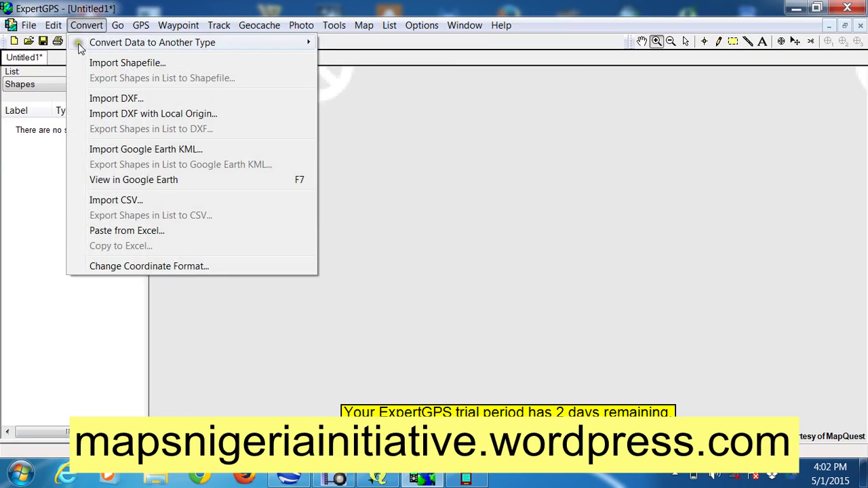
pyautogui.click(130, 150)
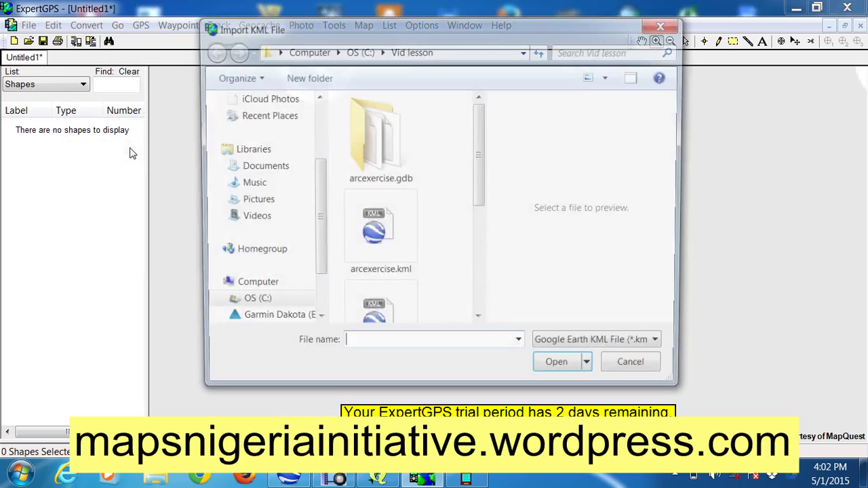
pyautogui.scroll(-5, 486, 283)
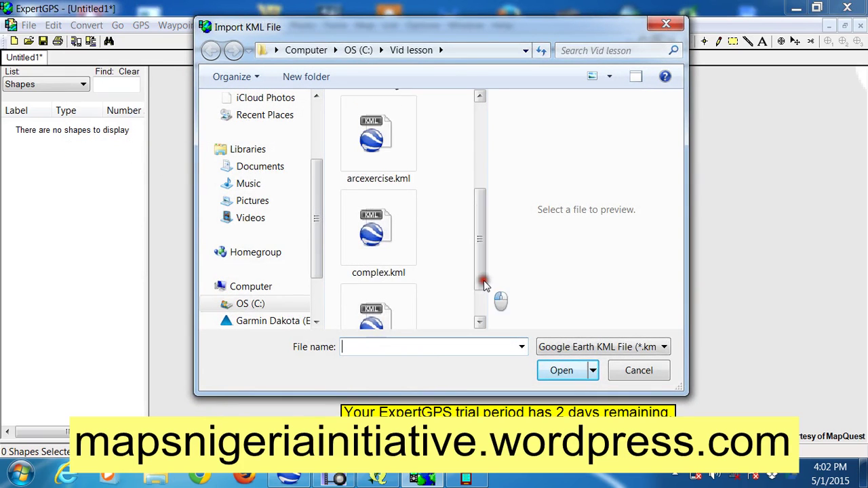
pyautogui.click(397, 266)
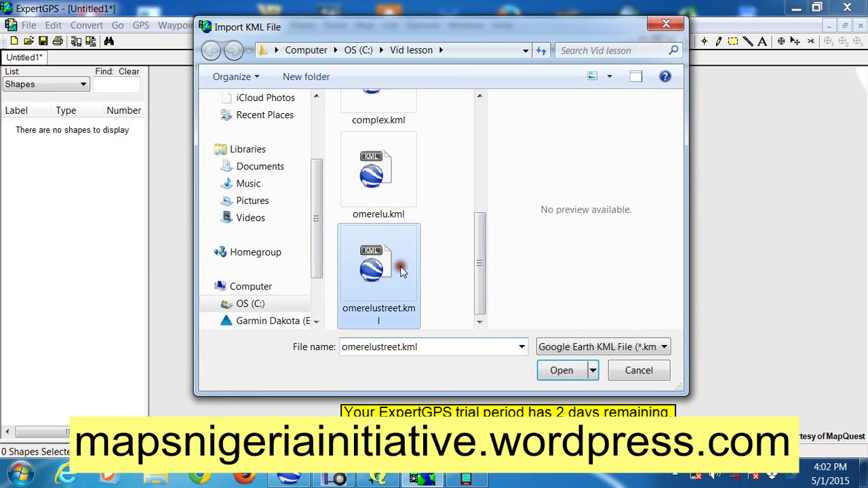
pyautogui.click(561, 371)
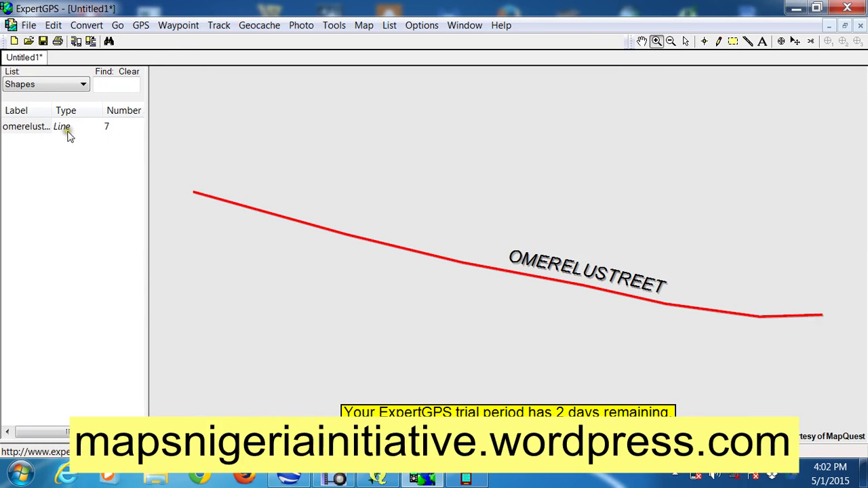
# Convert the imported omerelustreet line shape to a route.
pyautogui.click(102, 25)
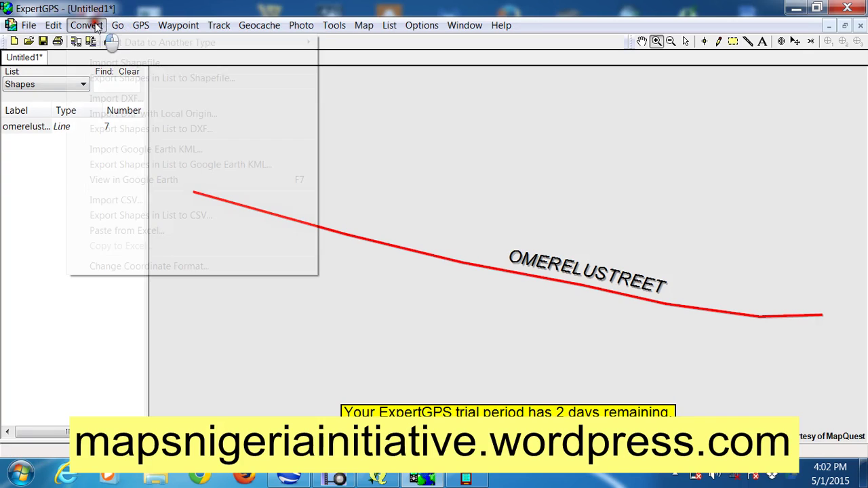
pyautogui.moveTo(114, 44)
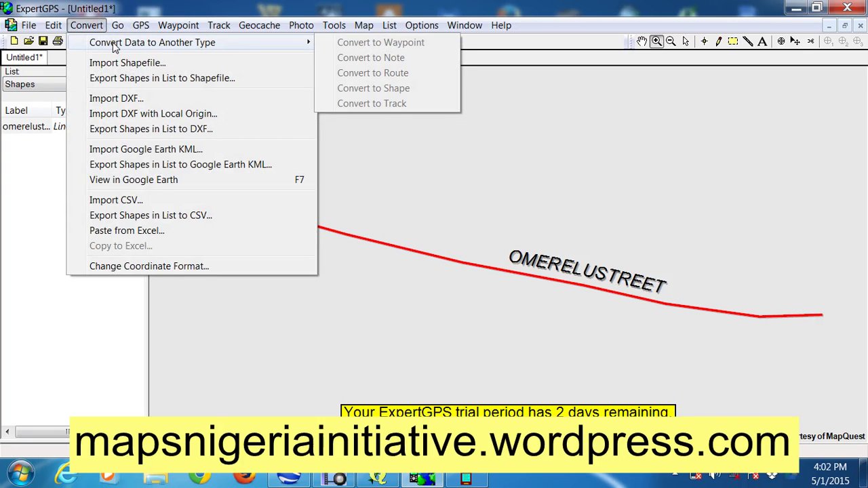
pyautogui.click(32, 126)
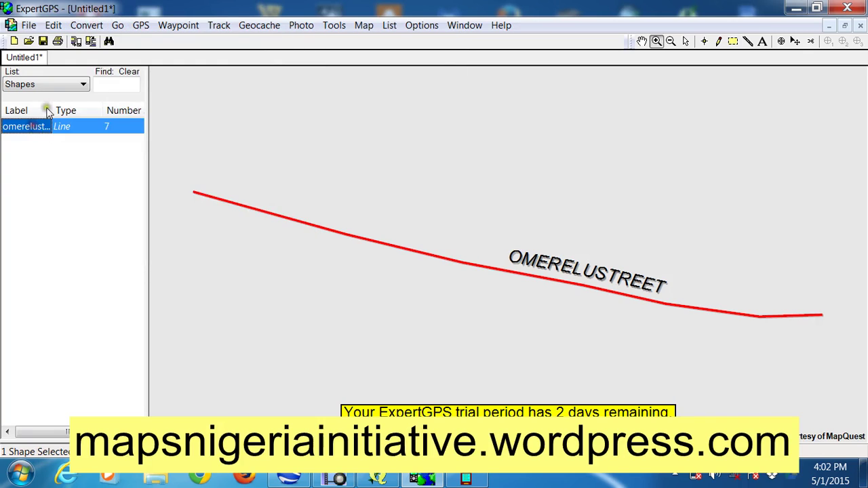
pyautogui.click(94, 25)
pyautogui.moveTo(122, 43)
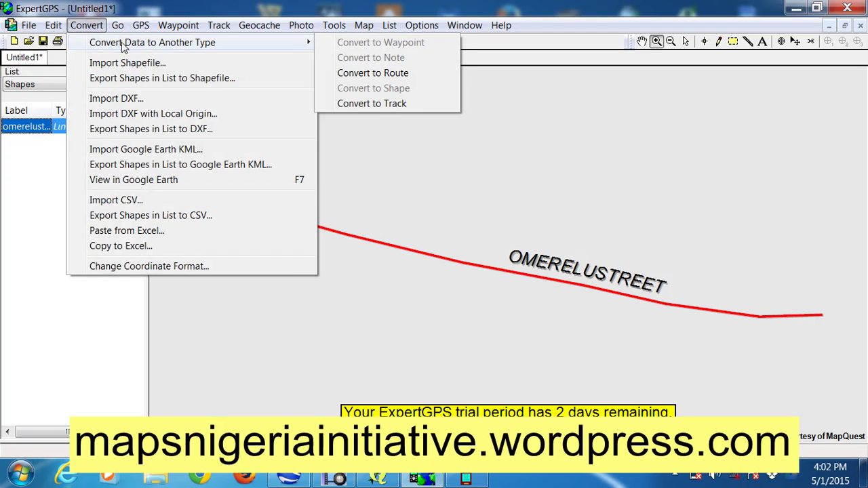
pyautogui.click(355, 72)
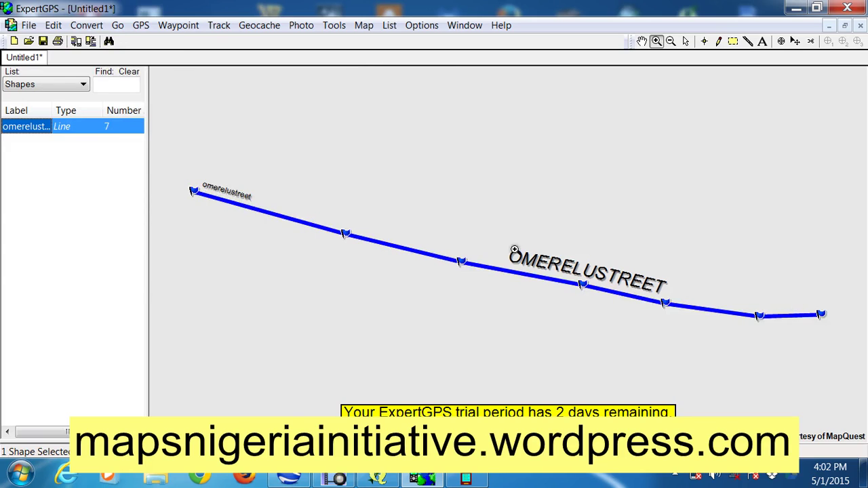
# Send only the routes to the Garmin Dakota 10, leaving out the waypoints.
pyautogui.click(141, 26)
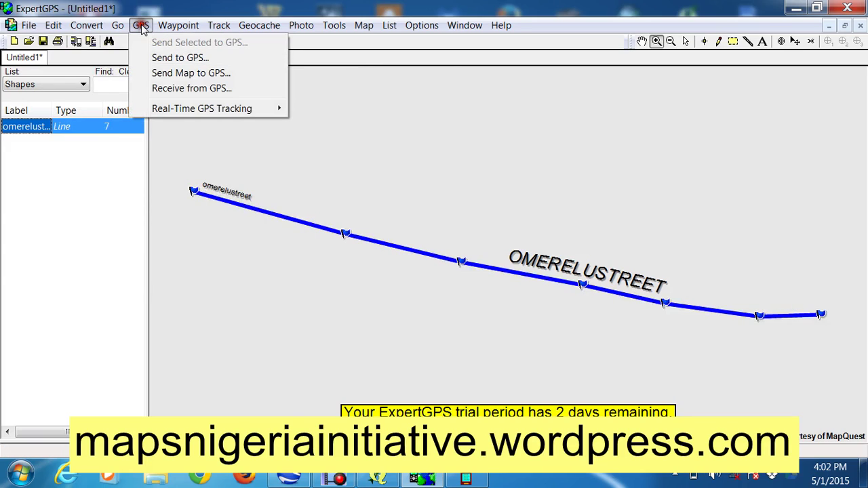
pyautogui.click(180, 58)
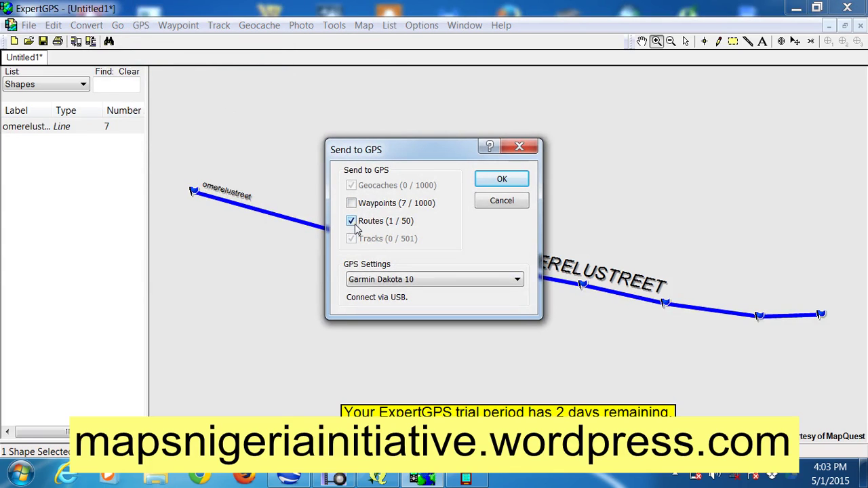
pyautogui.click(502, 180)
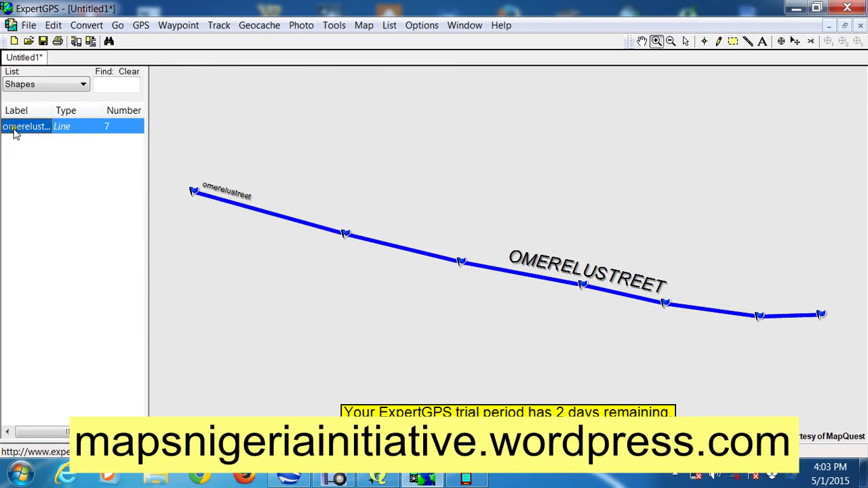
# Check the Garmin\GPX folder on the Garmin Dakota (E:) drive for the sent omerelustreet file, and close the folder window.
pyautogui.click(20, 472)
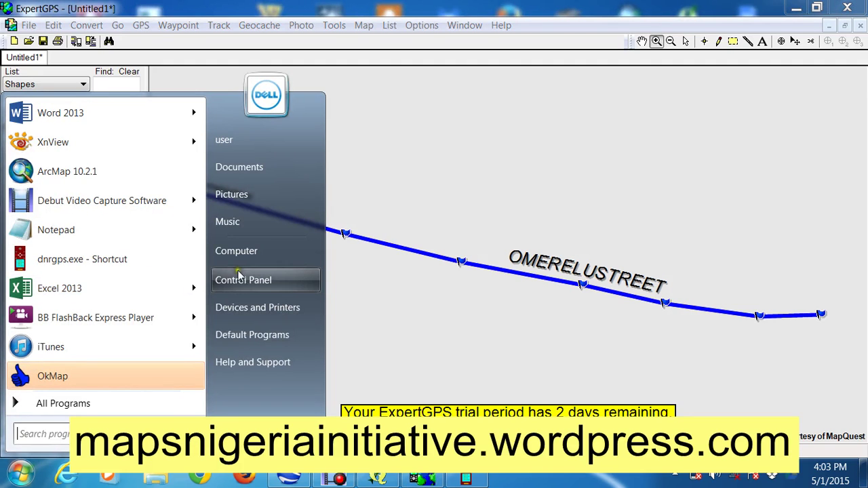
pyautogui.click(224, 257)
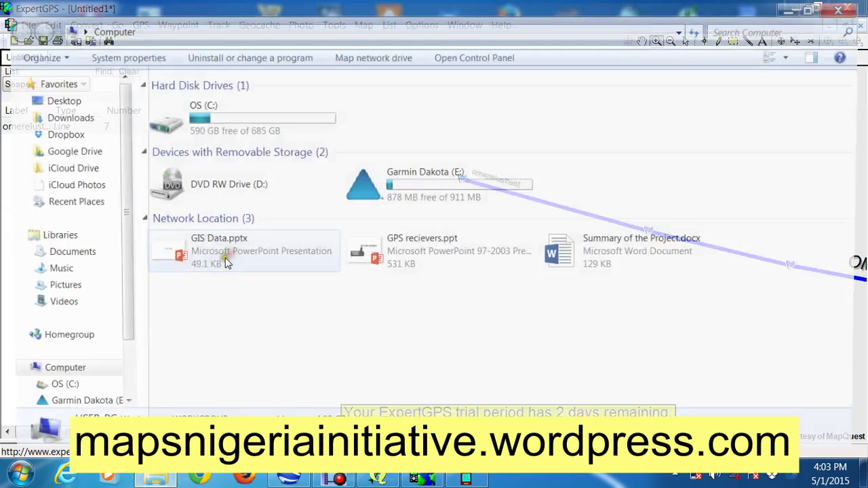
pyautogui.doubleClick(438, 200)
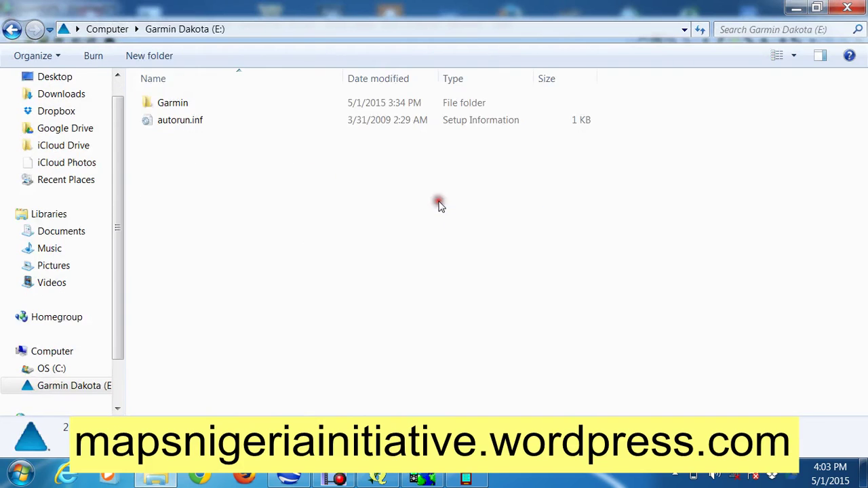
pyautogui.doubleClick(179, 103)
pyautogui.doubleClick(174, 192)
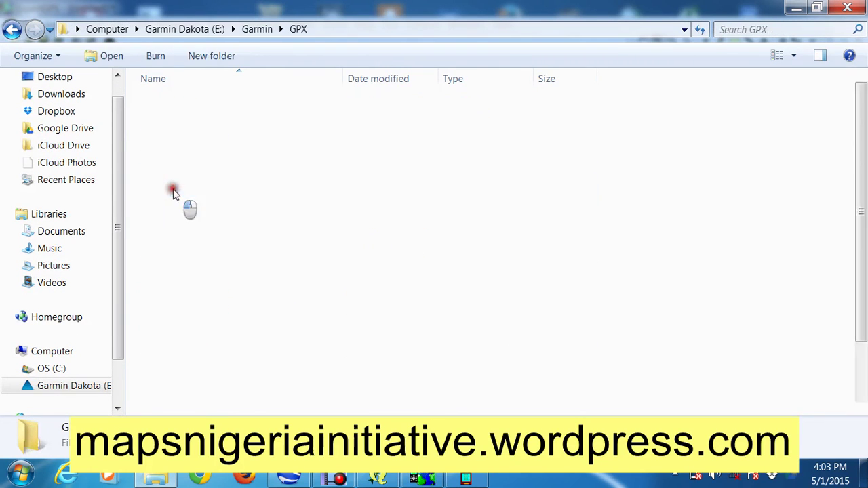
pyautogui.click(194, 311)
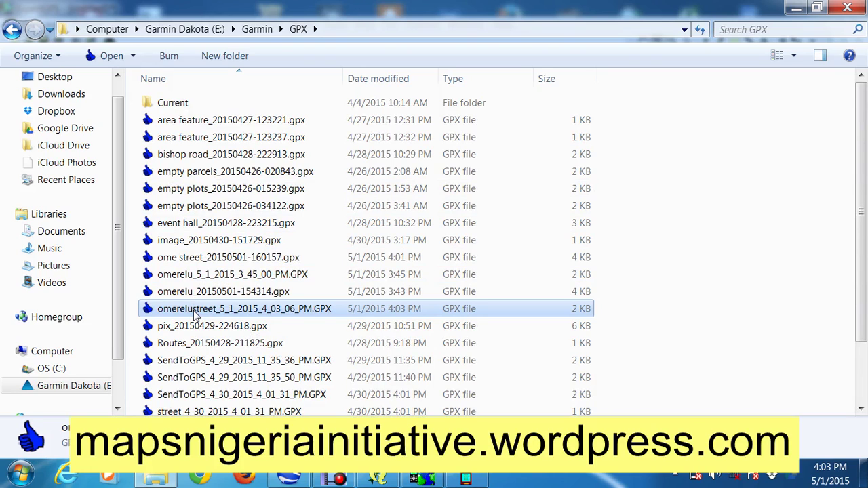
pyautogui.click(850, 8)
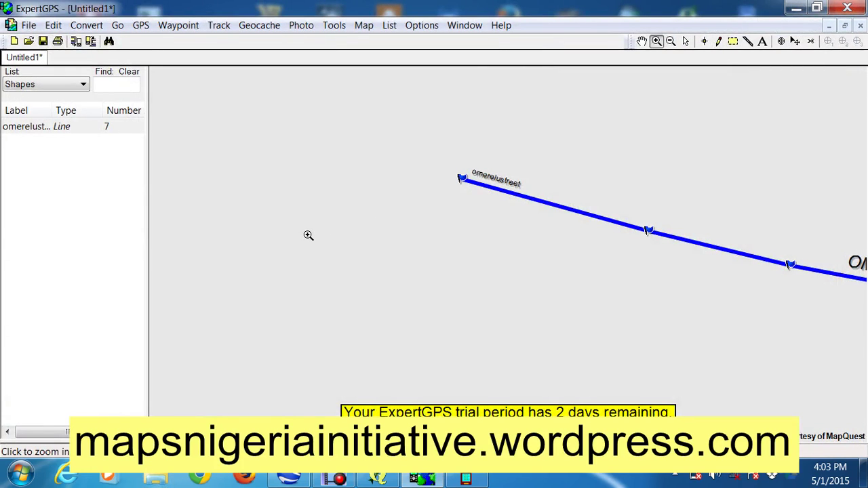
pyautogui.click(379, 480)
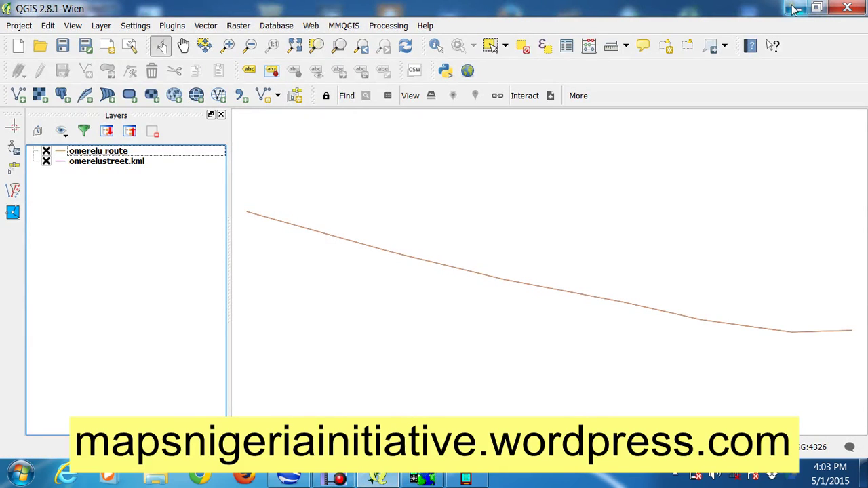
pyautogui.click(795, 8)
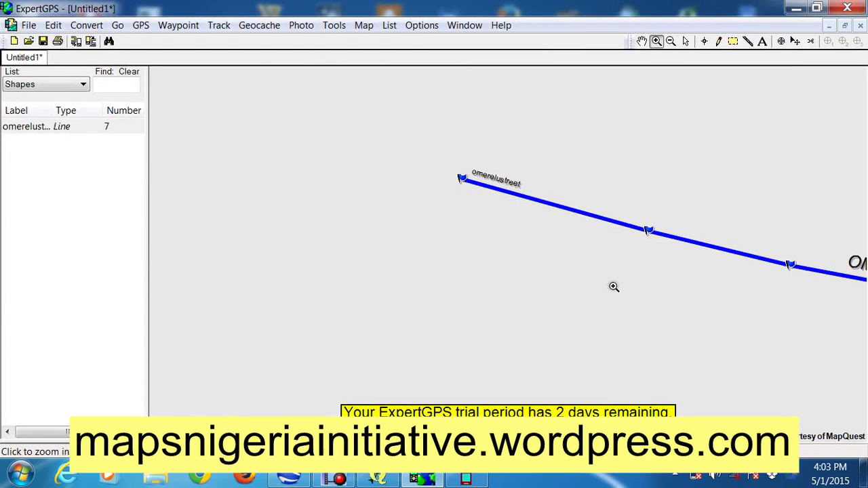
pyautogui.click(423, 479)
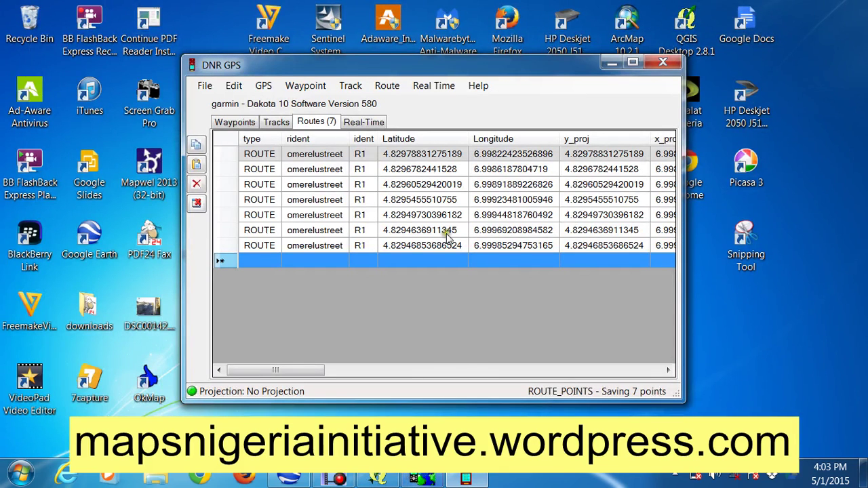
pyautogui.click(423, 479)
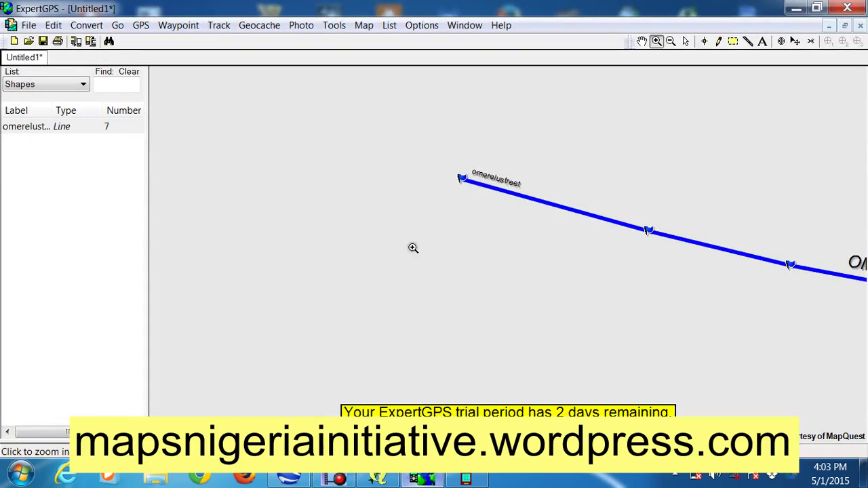